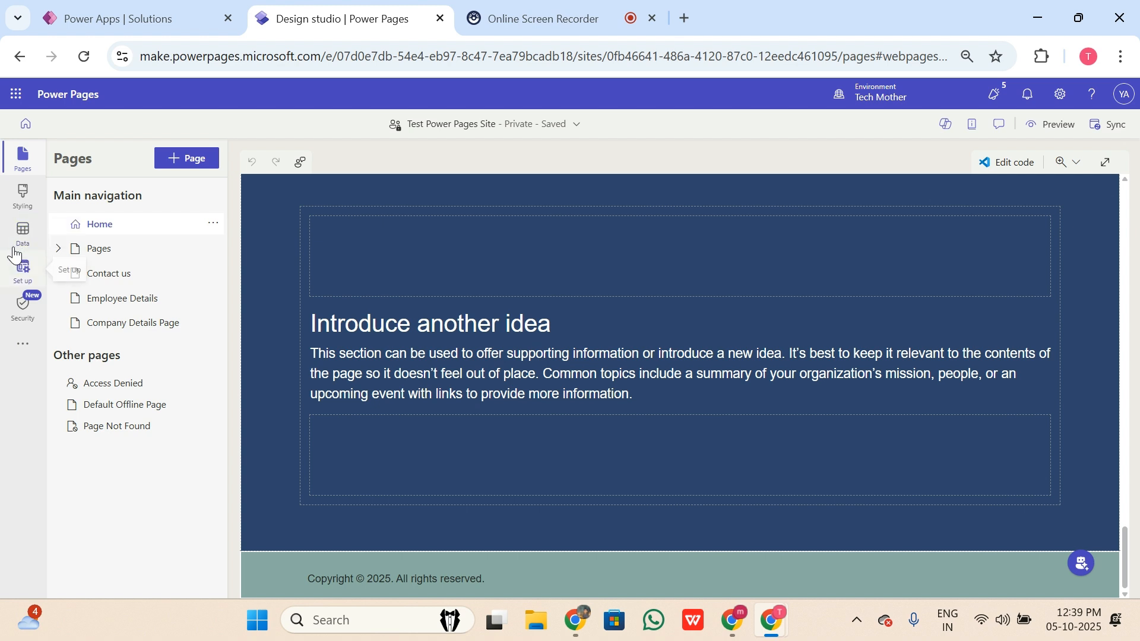
Find the Company (crf88_company) table in the site's data by searching for "company" and show its forms
left_click(25, 240)
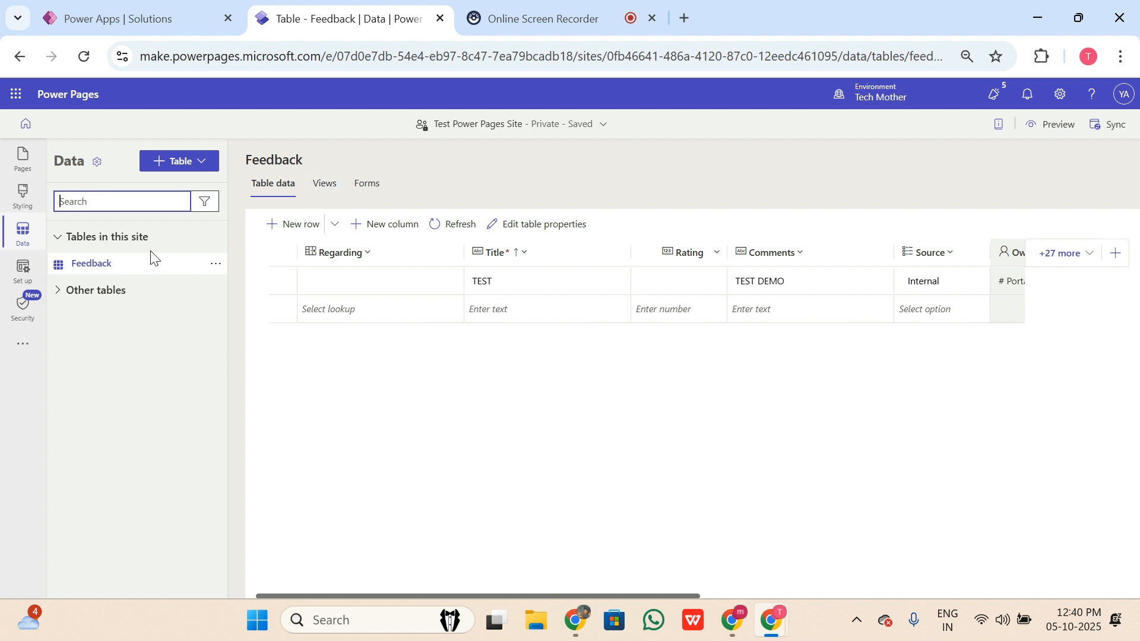
left_click(117, 203)
type("company")
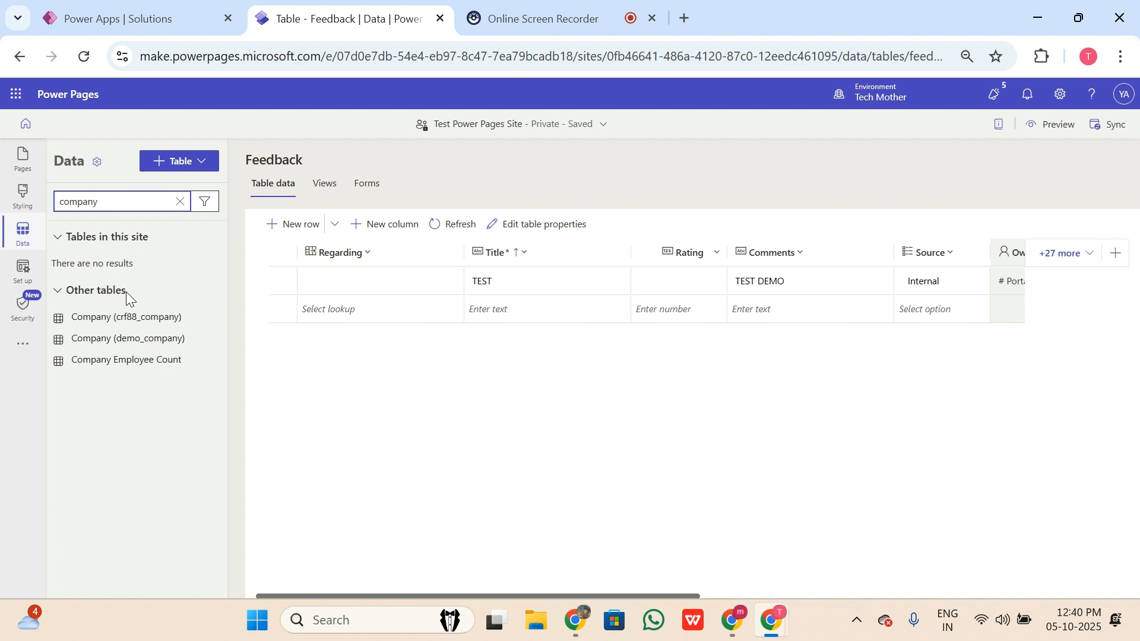
left_click(124, 323)
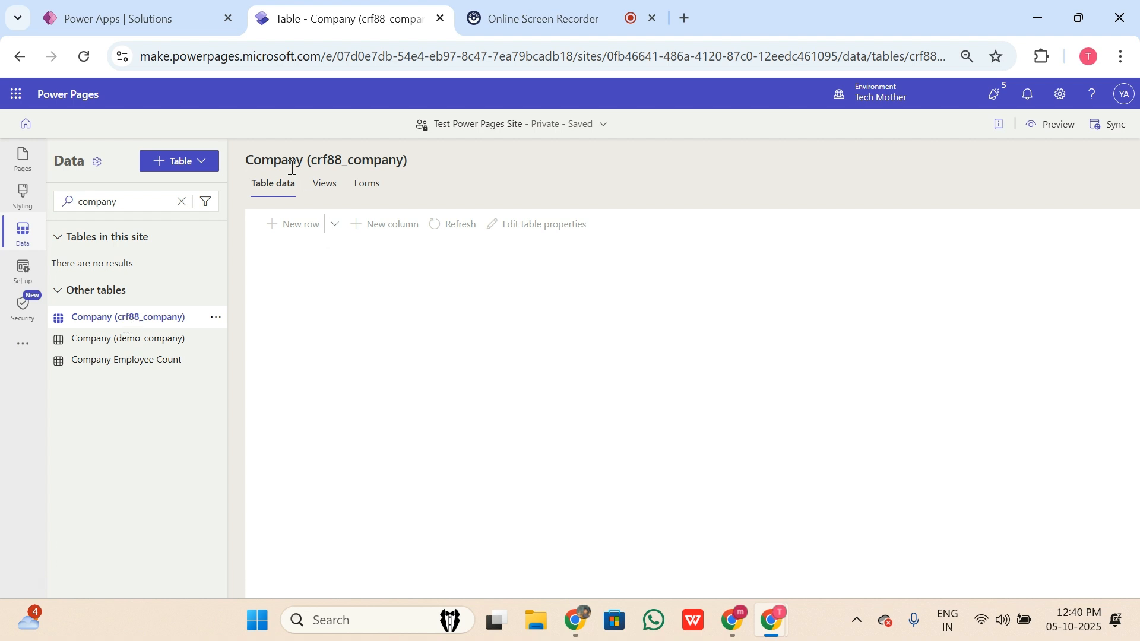
left_click(368, 189)
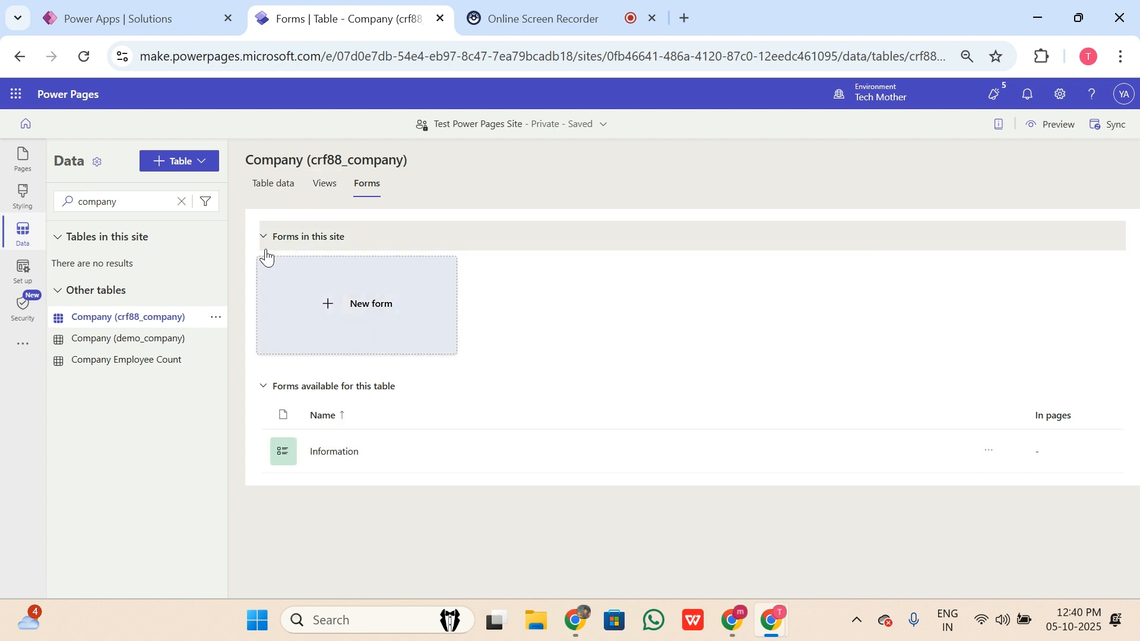
Create a new form named "Company Details Form" for the Company table
left_click(380, 305)
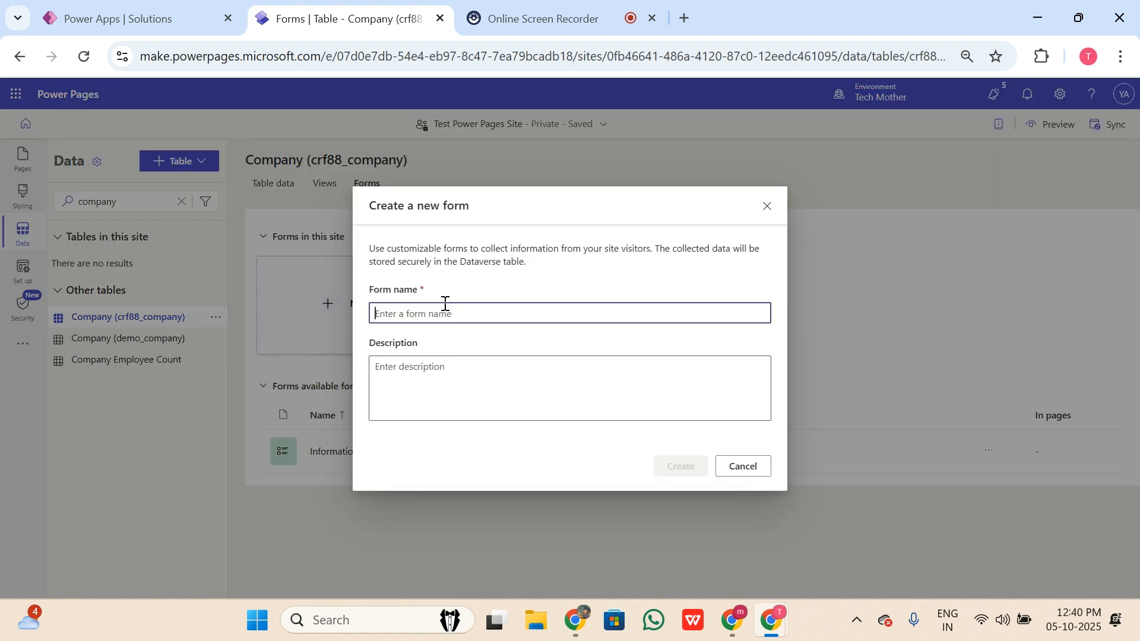
type("Compan")
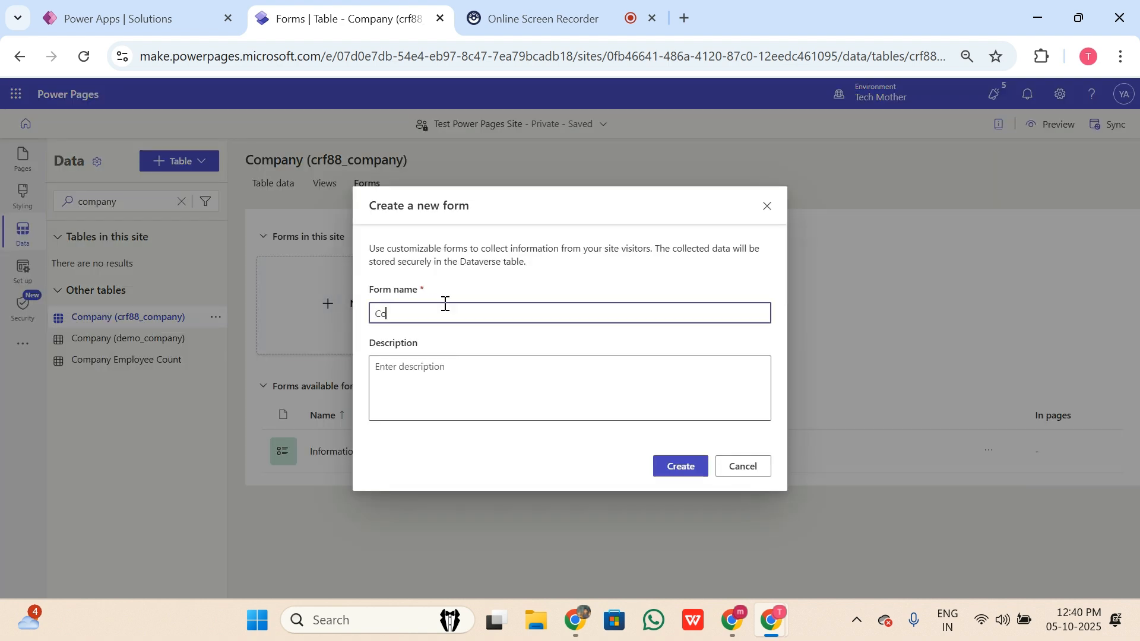
type("y Details Form")
left_click(693, 476)
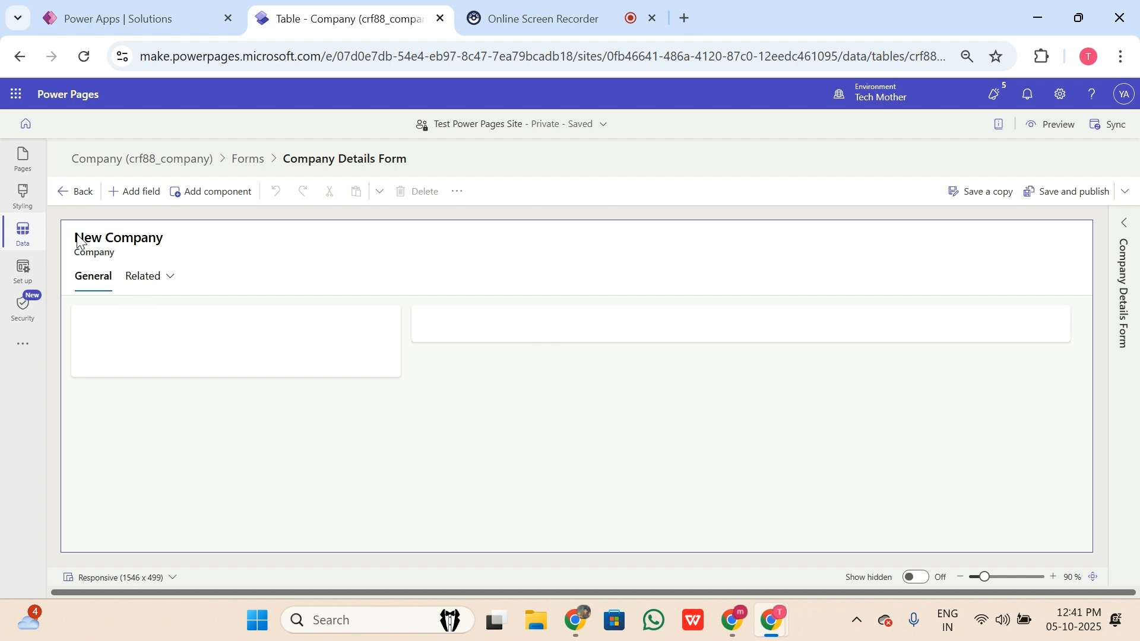
Examine the new form's header, related items, default sections and Owner field, comparing the owner with the signed-in account
left_click(157, 245)
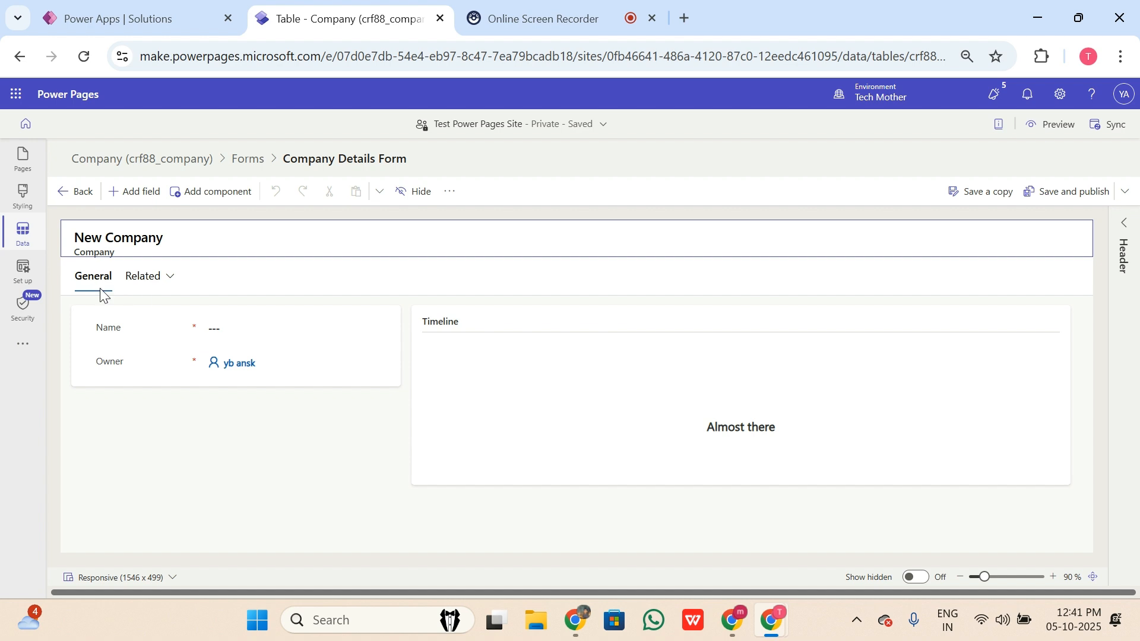
left_click(157, 282)
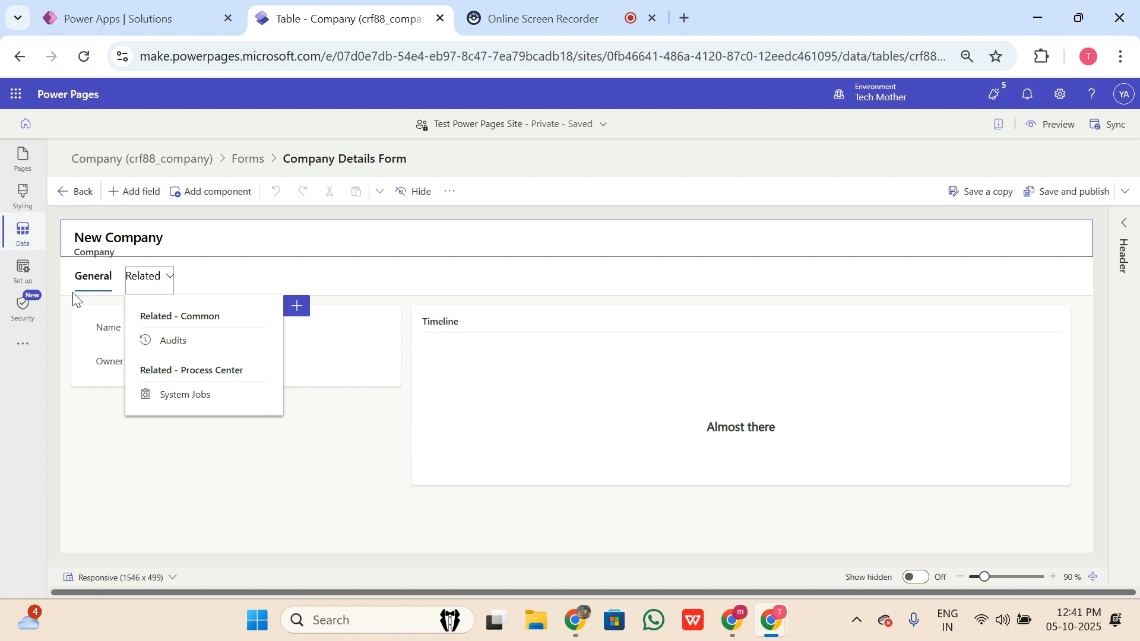
left_click(316, 471)
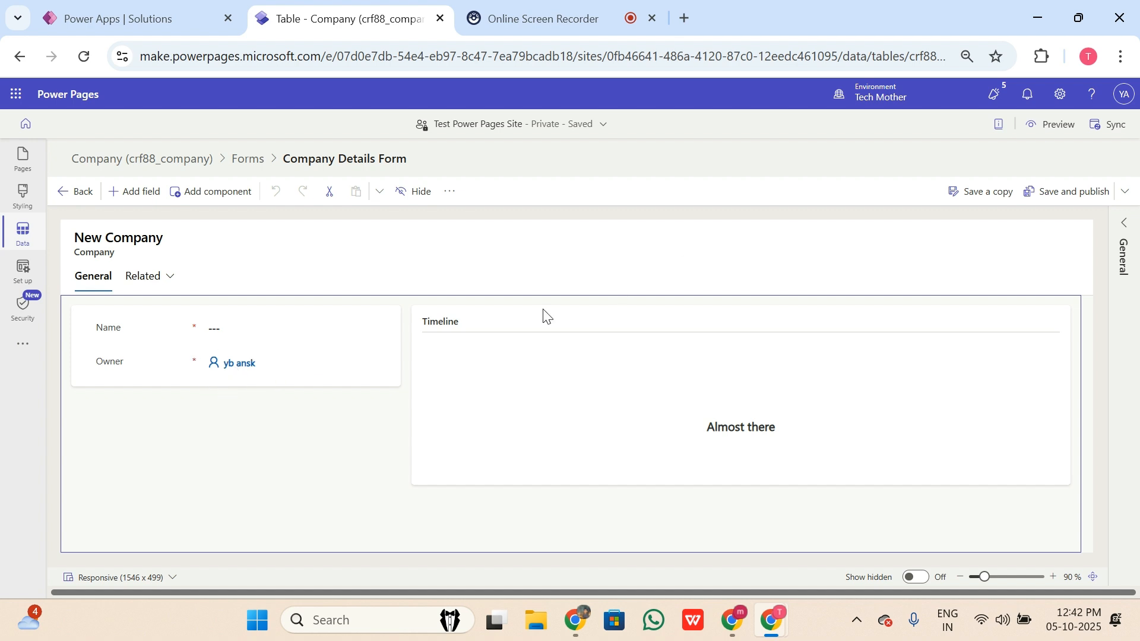
left_click(1131, 101)
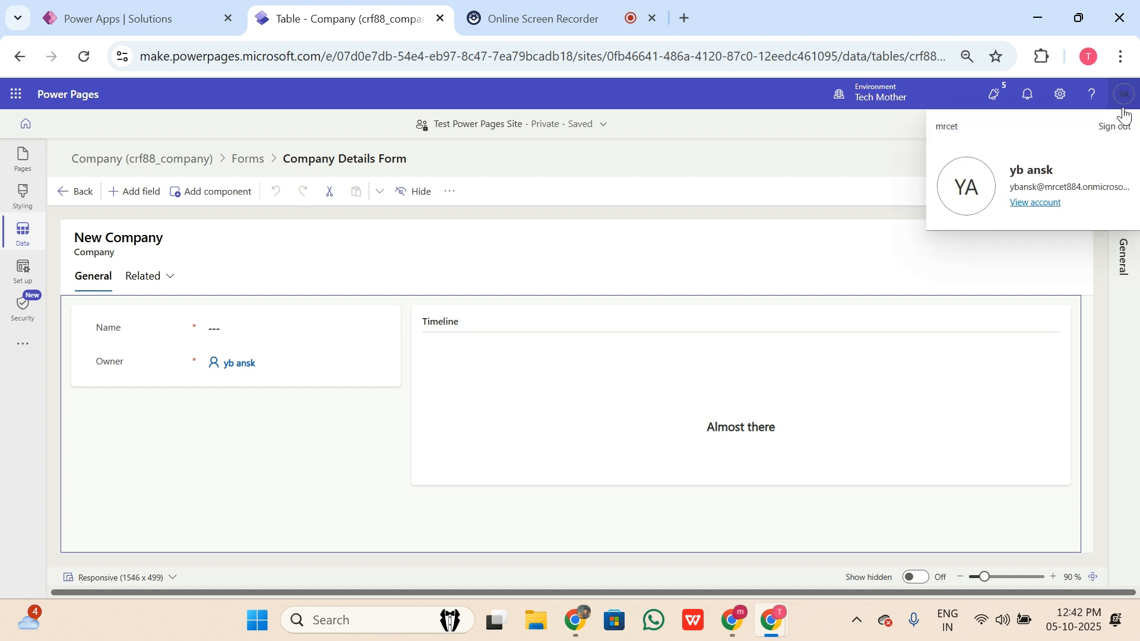
triple_click(1059, 168)
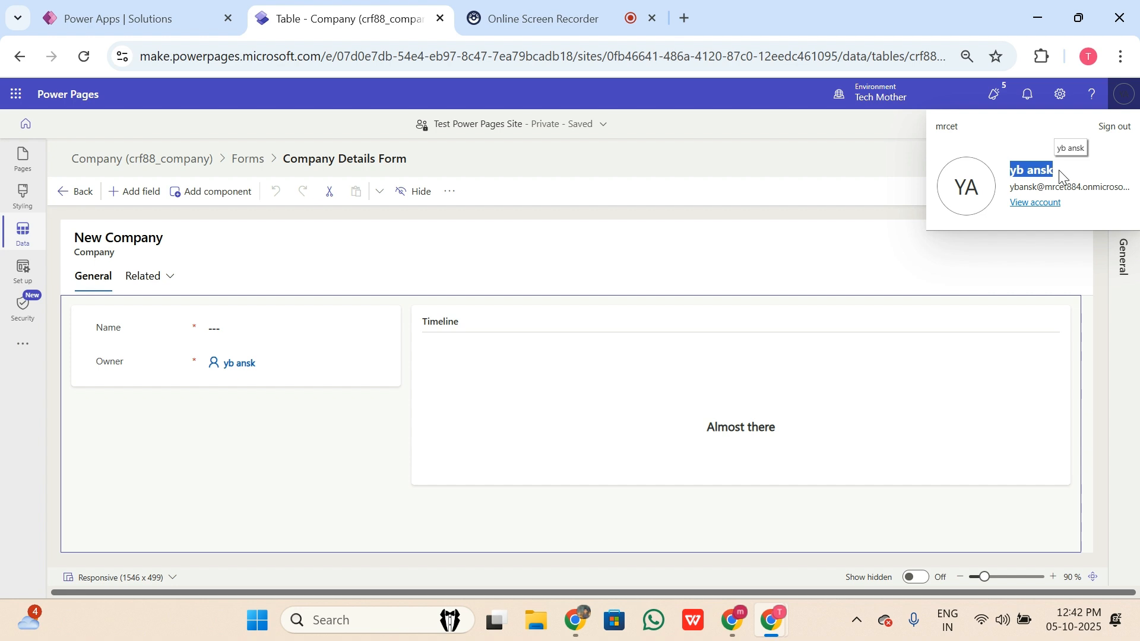
left_click(277, 367)
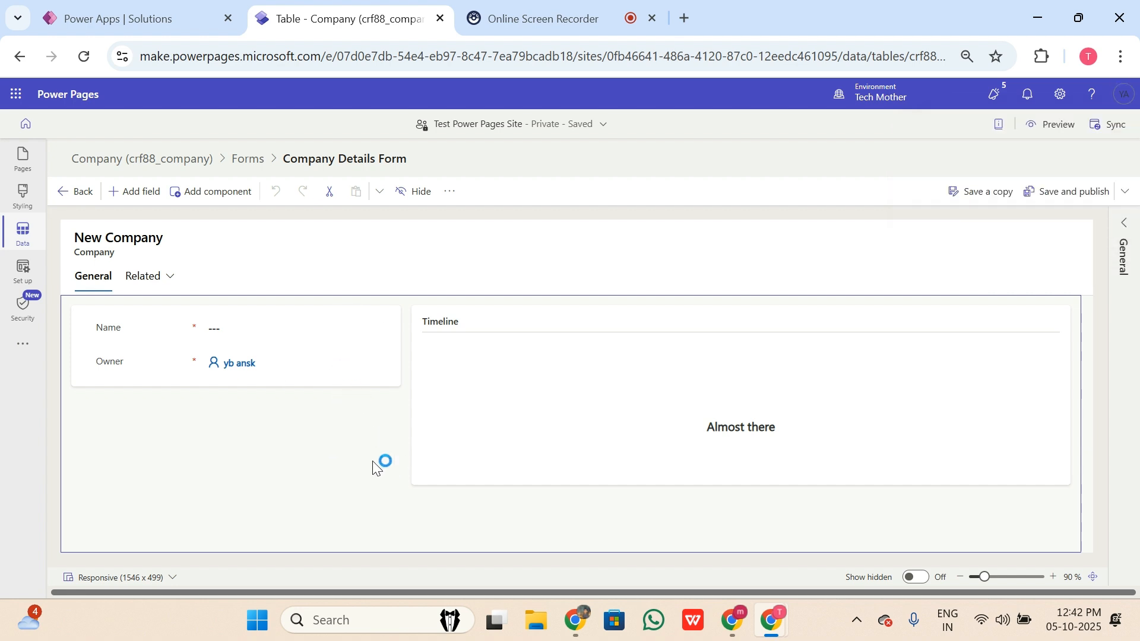
left_click(372, 368)
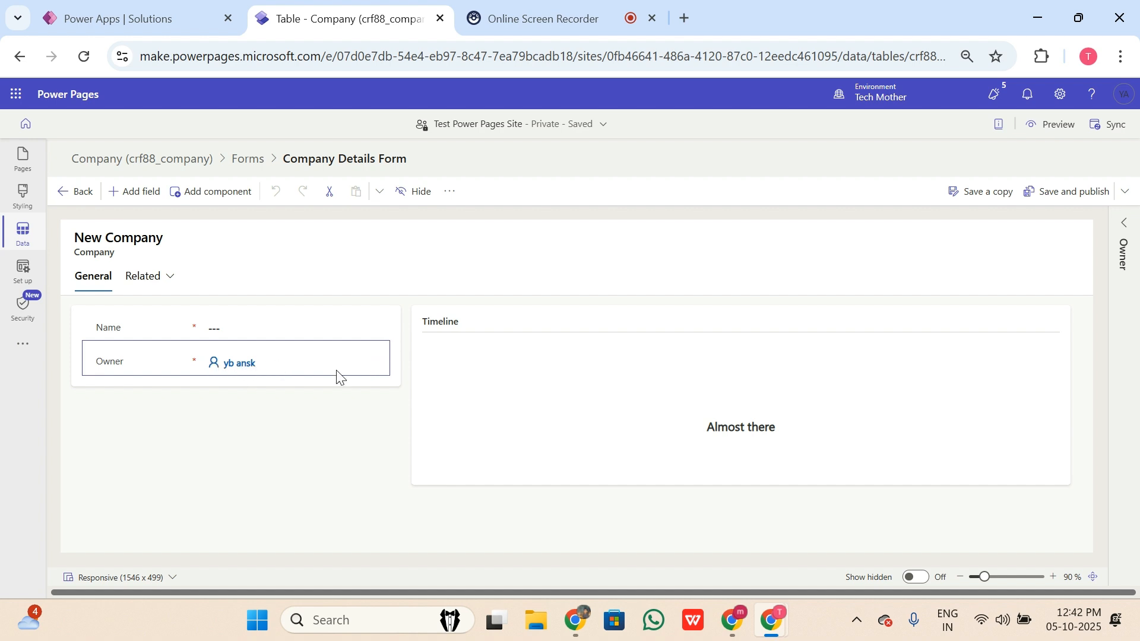
left_click(452, 191)
left_click(320, 362)
left_click(540, 371)
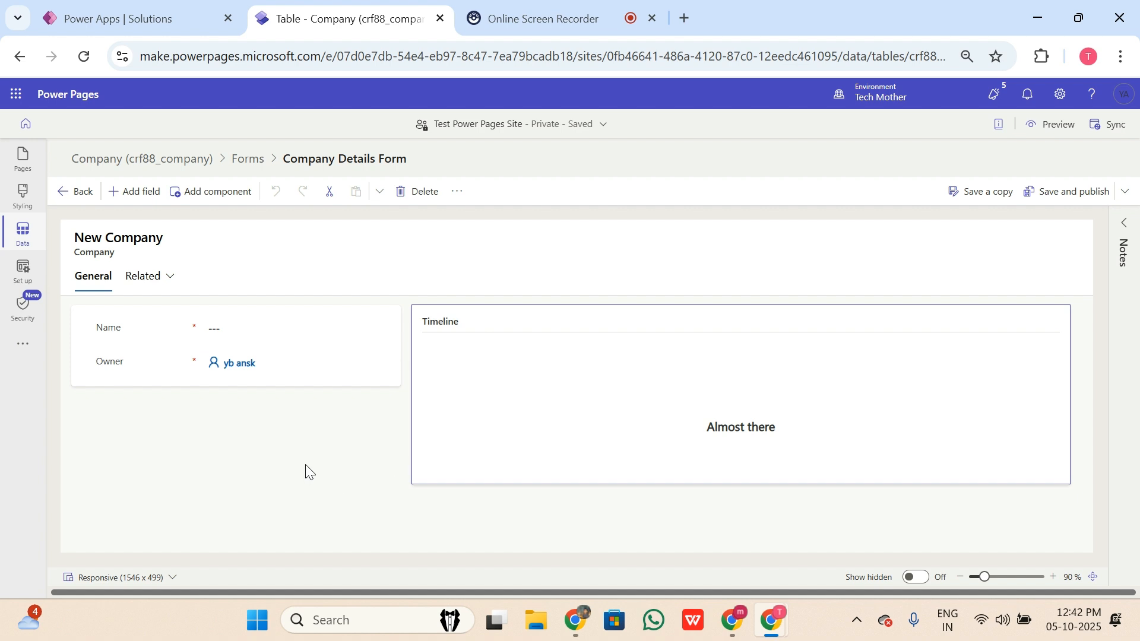
left_click(364, 391)
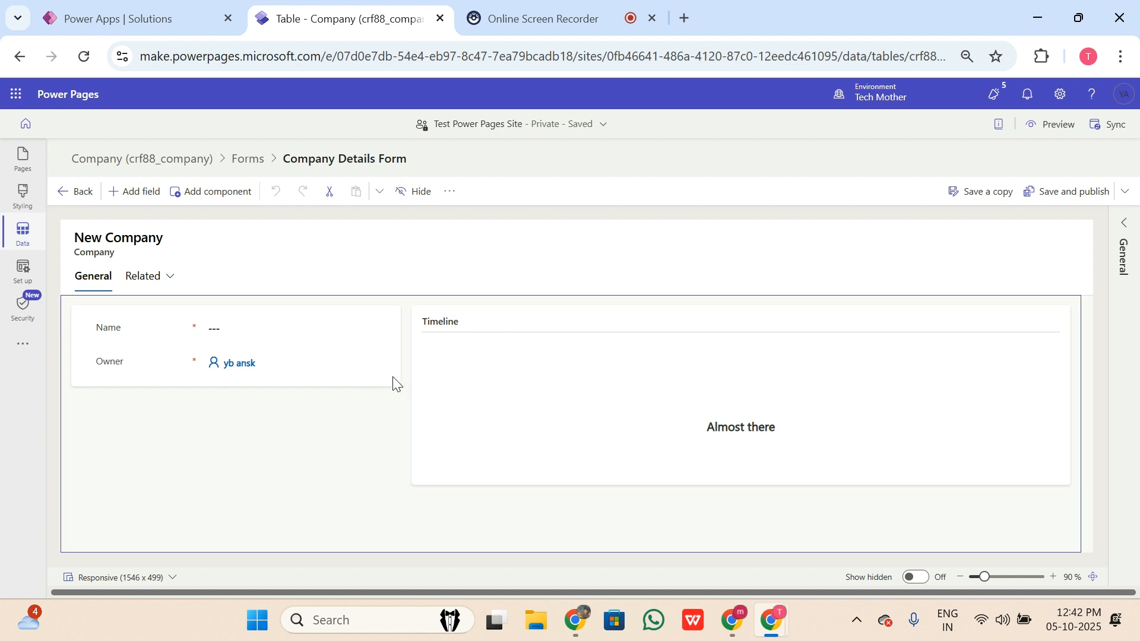
left_click(393, 383)
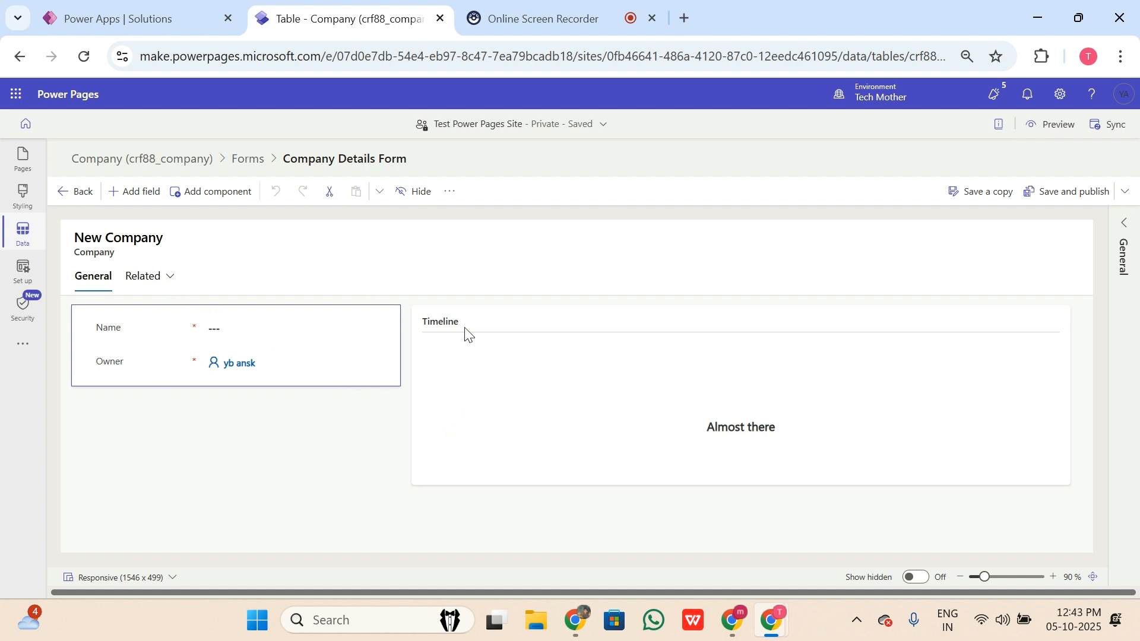
Delete the Timeline component from the form and select the section that takes its place
left_click(416, 484)
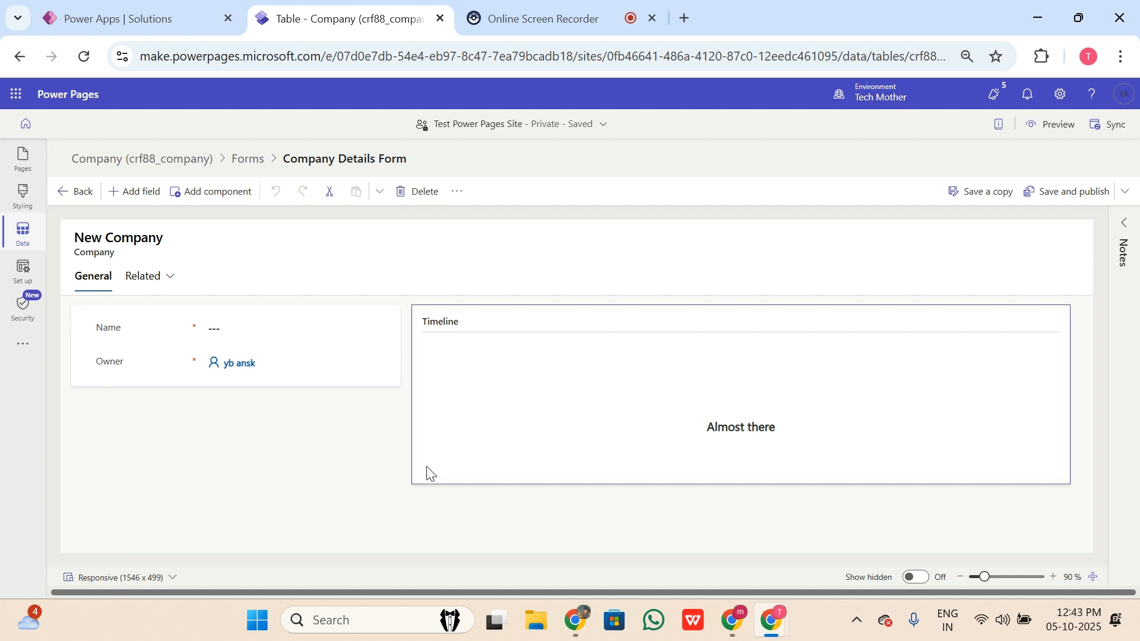
left_click(433, 203)
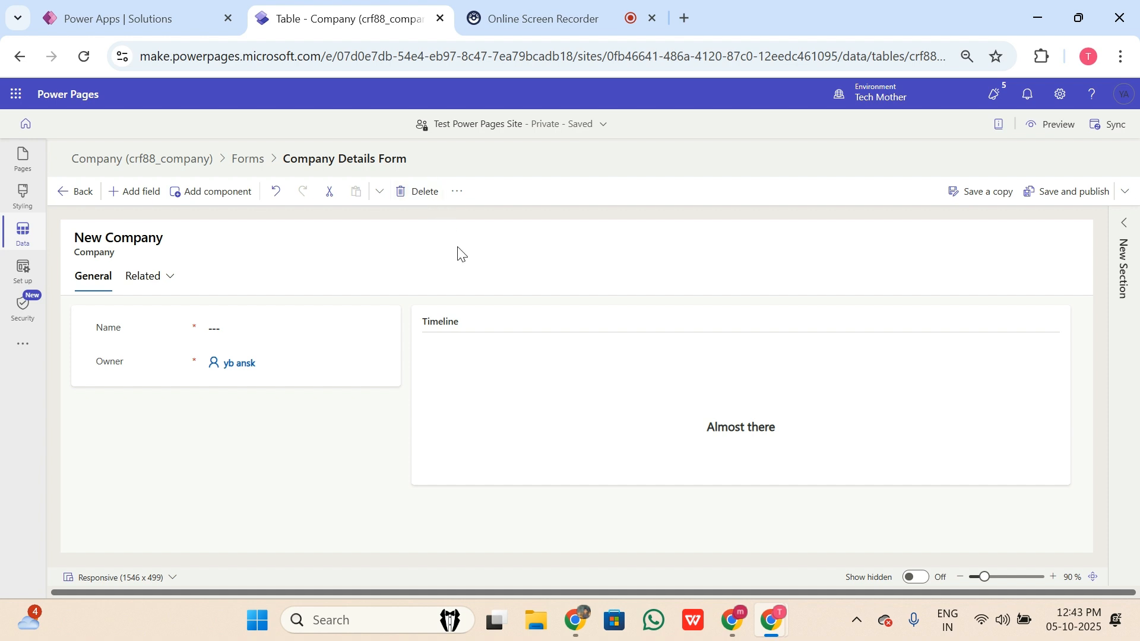
left_click(468, 474)
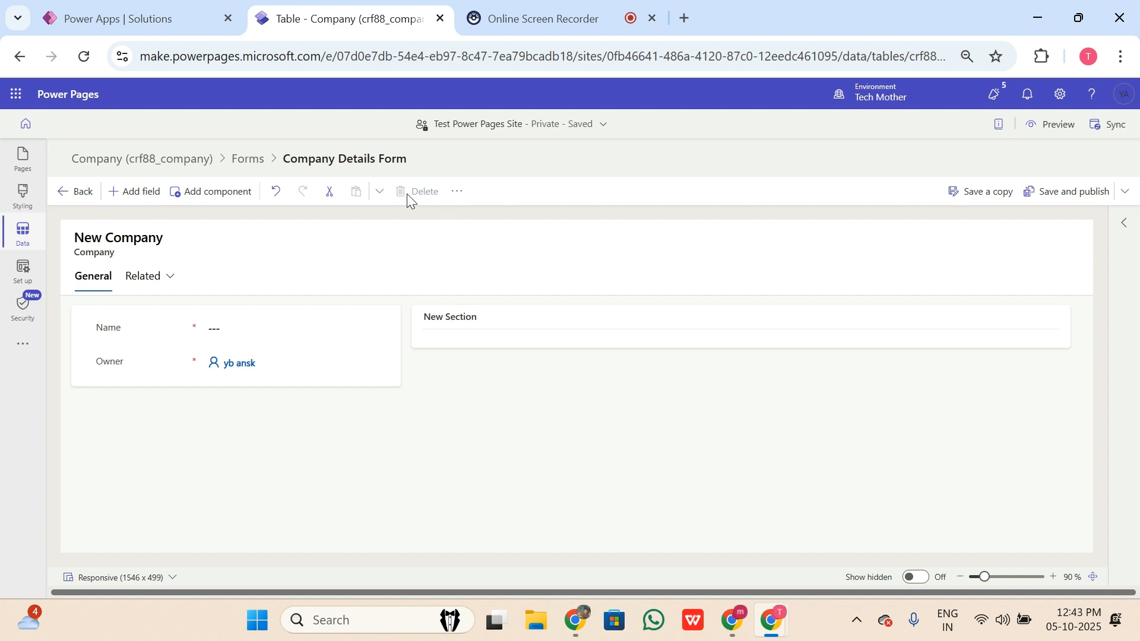
left_click(532, 439)
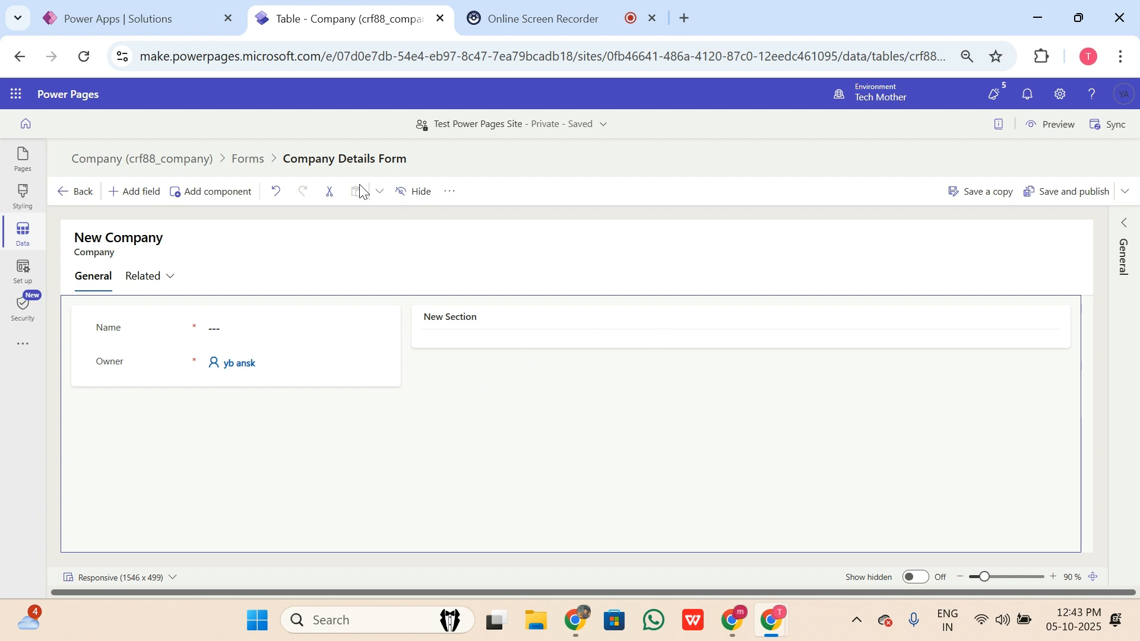
left_click(464, 343)
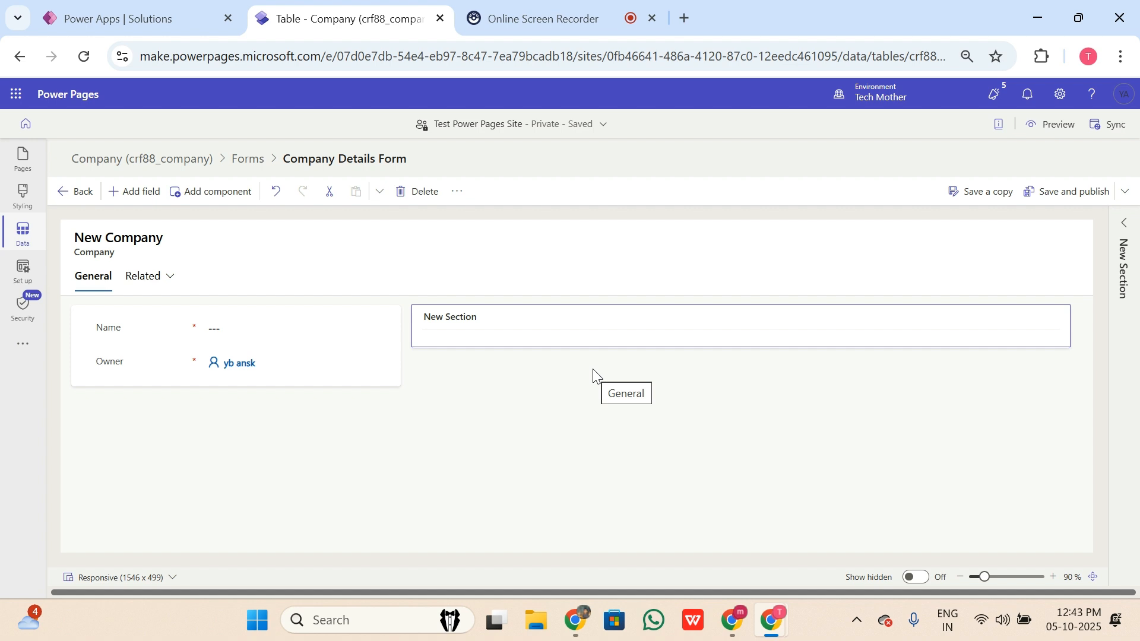
Examine the components available for the form in the Popular, Layout, Grid, Display and Input groups
left_click(211, 203)
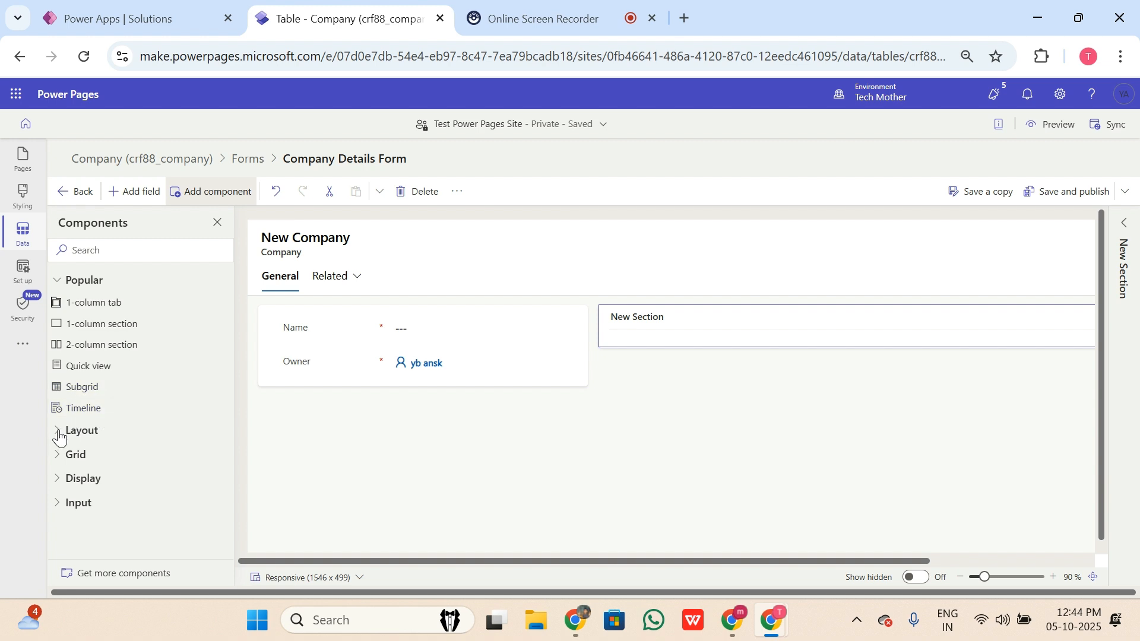
mouse_move(162, 422)
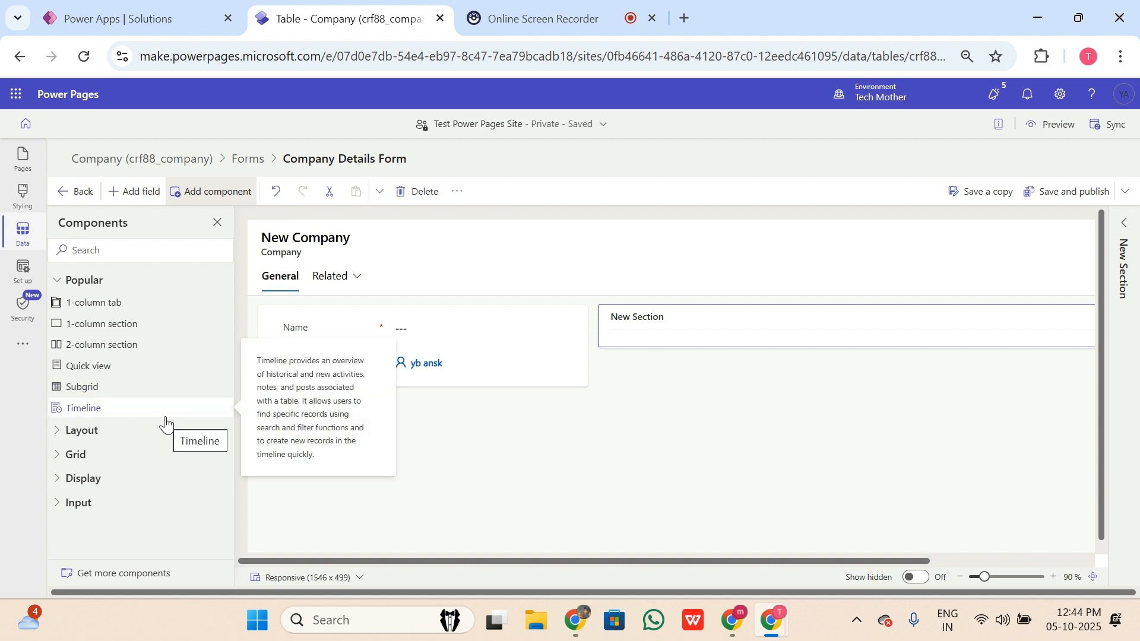
left_click(59, 437)
scroll(143, 409, "down", 1)
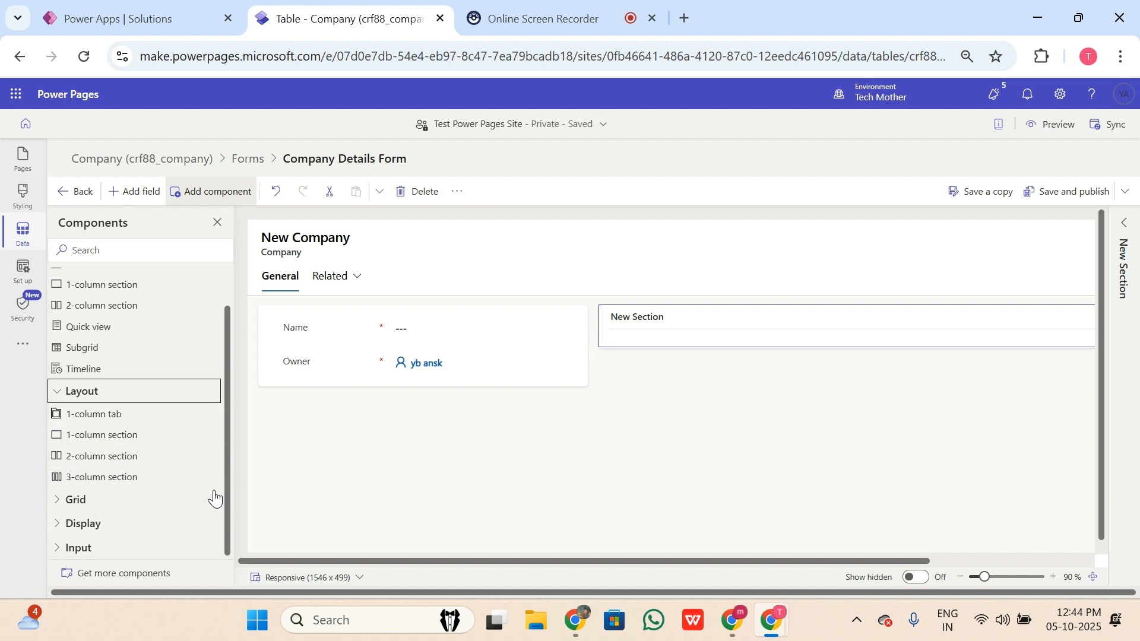
left_click(57, 500)
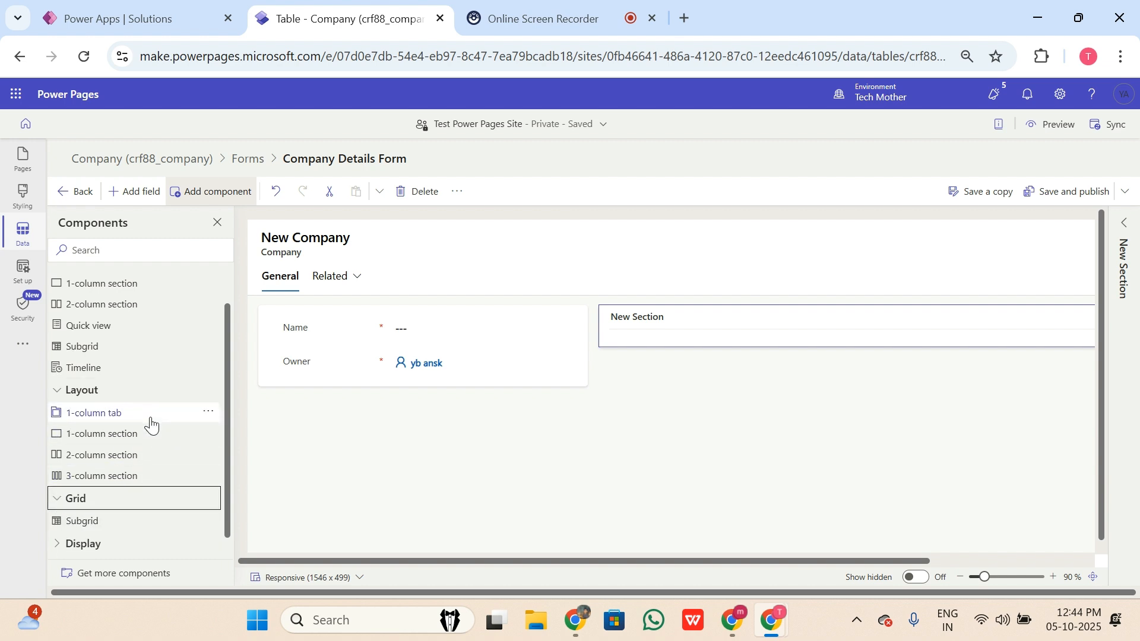
scroll(112, 475, "down", 1)
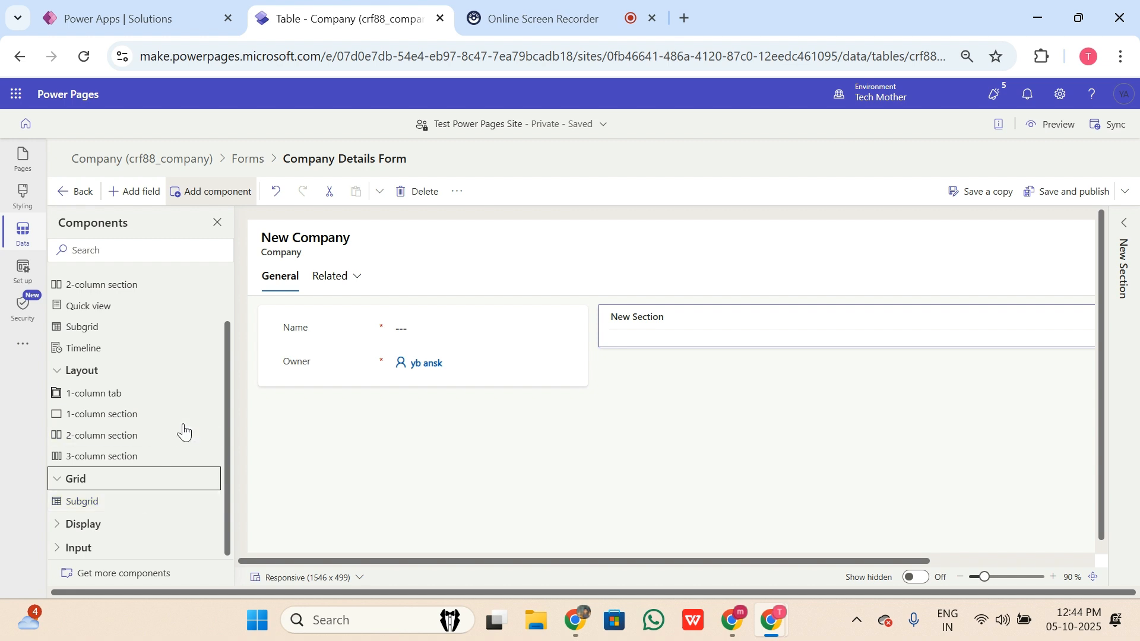
left_click(101, 523)
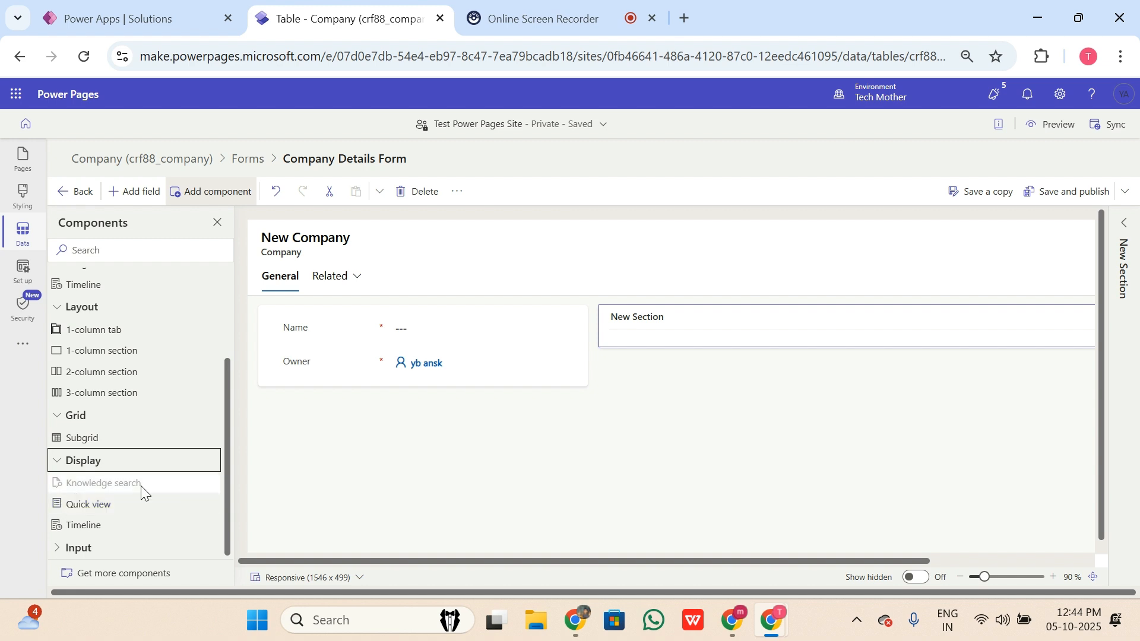
left_click(57, 549)
scroll(169, 534, "down", 1)
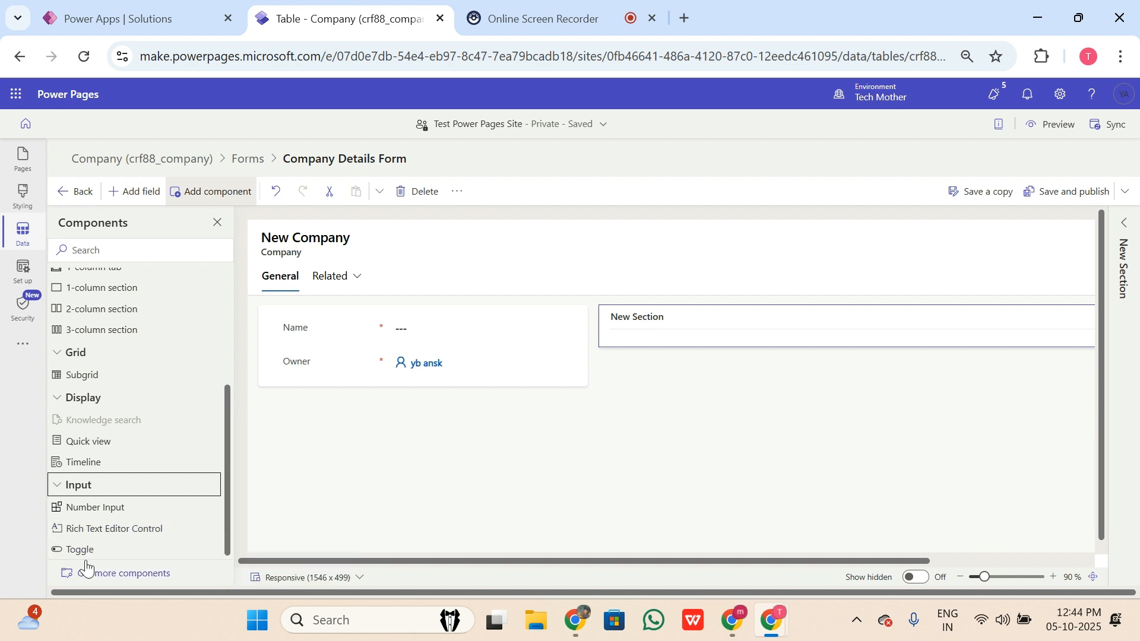
mouse_move(169, 554)
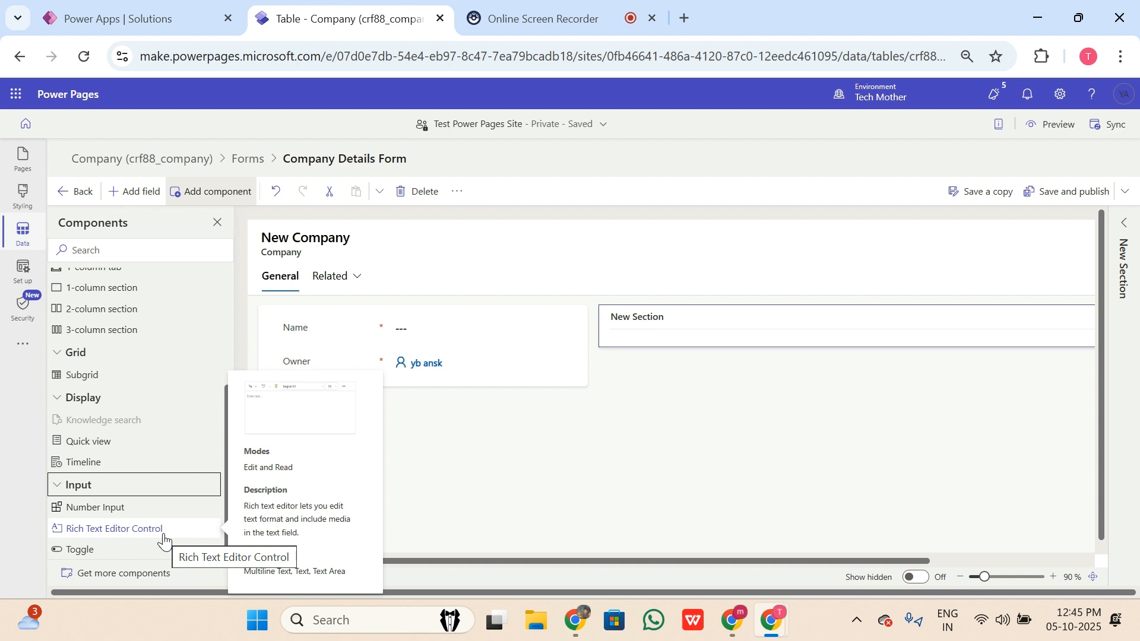
scroll(163, 539, "up", 10)
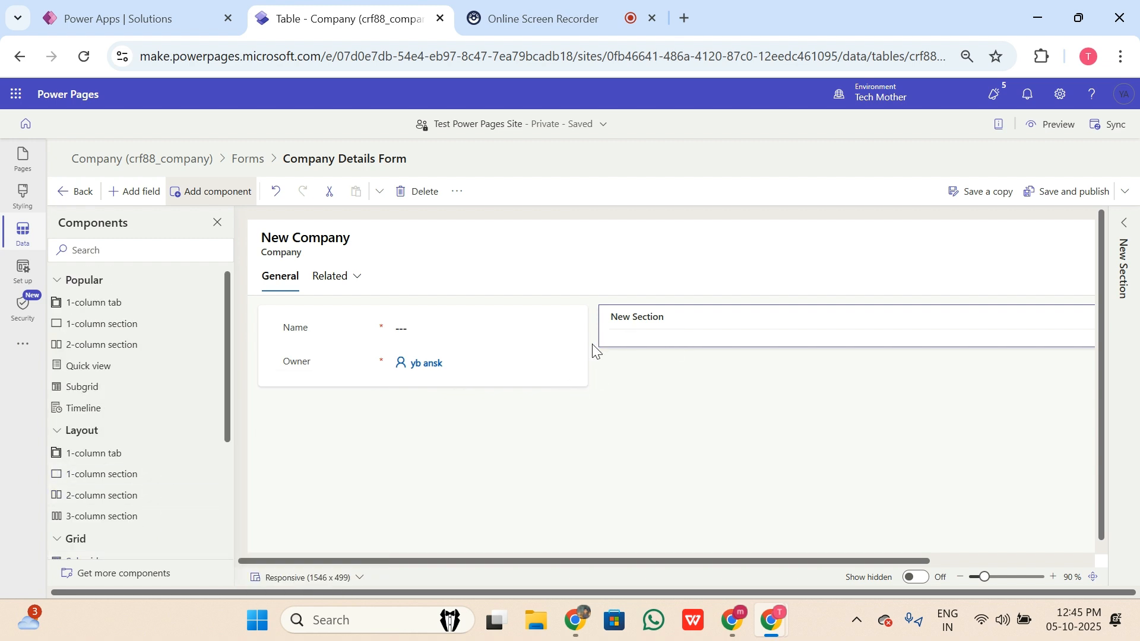
Add the Address and Country columns to the form section that holds the Name and Owner fields
left_click(572, 374)
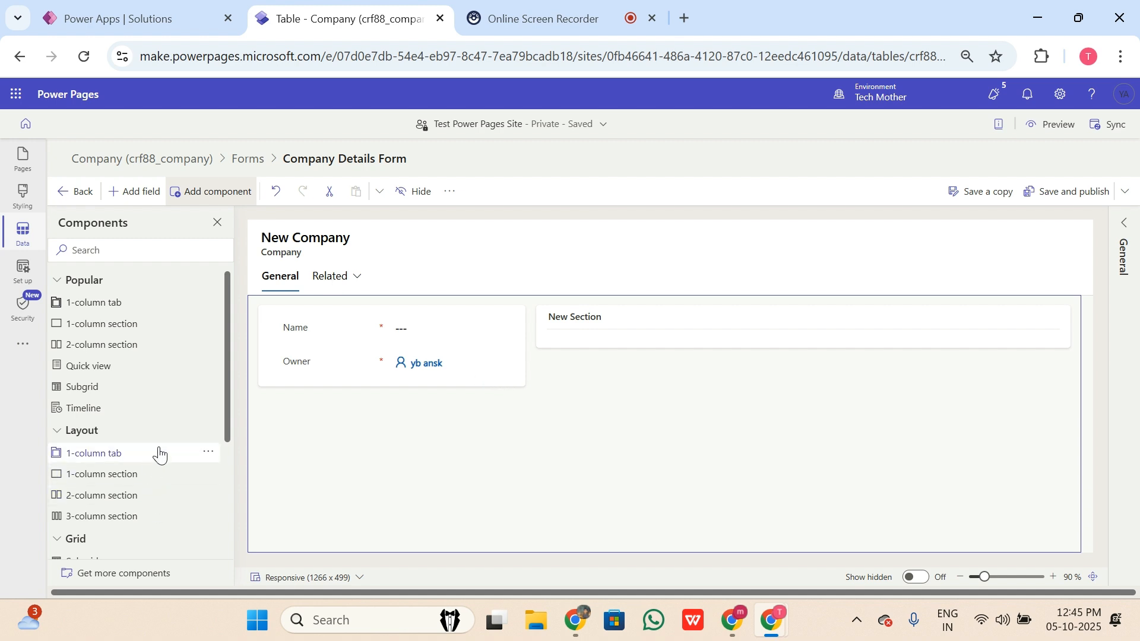
left_click(137, 202)
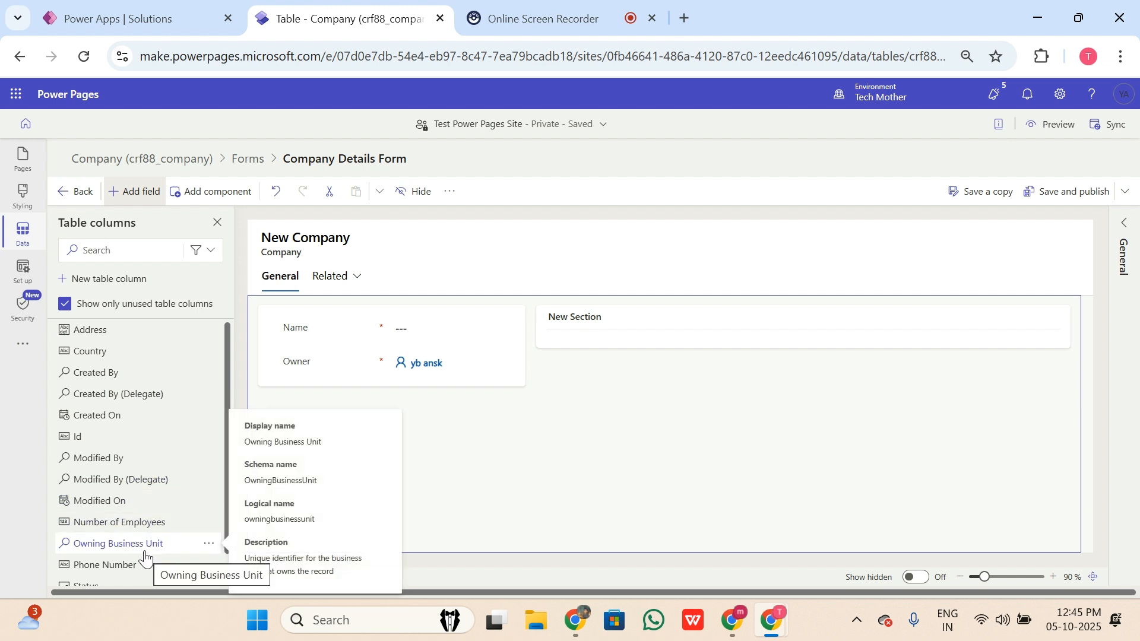
mouse_move(121, 440)
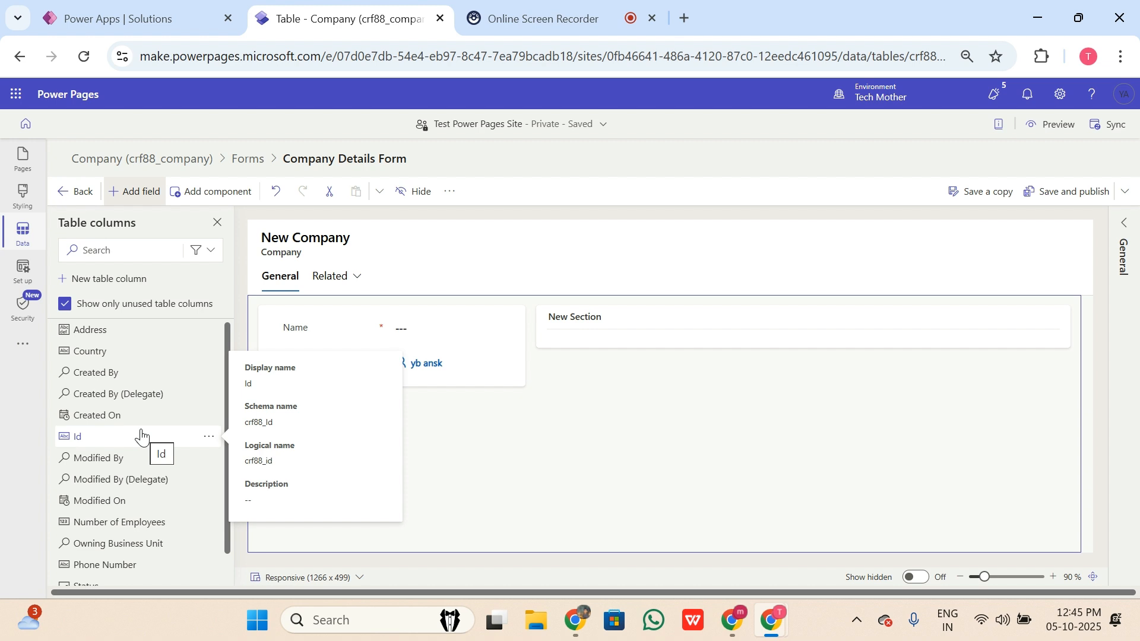
scroll(145, 436, "down", 1)
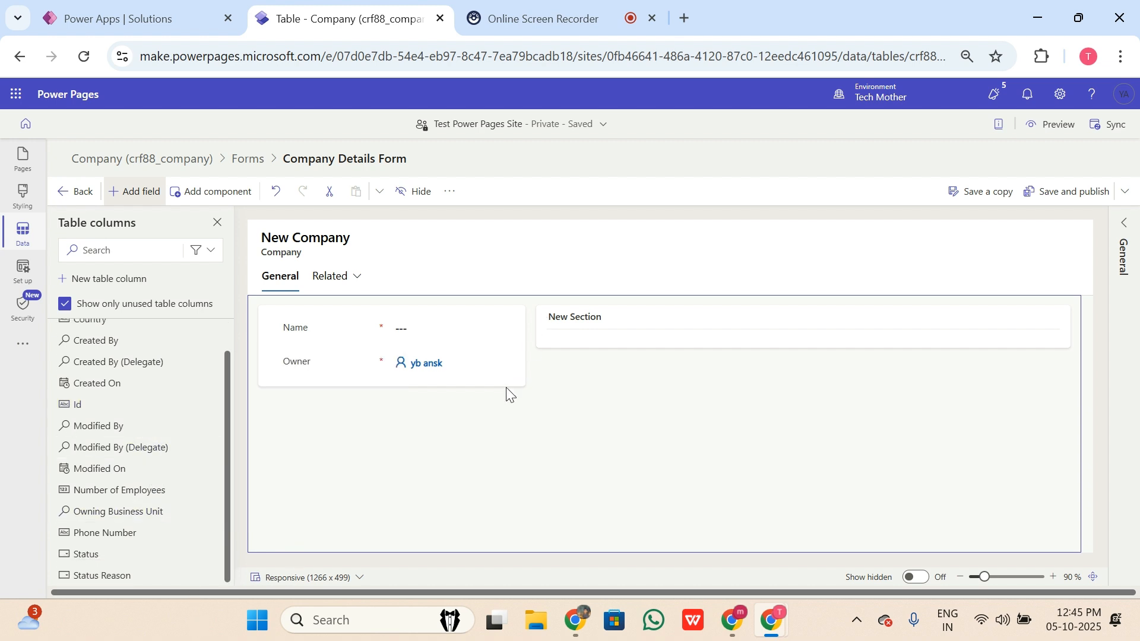
left_click(522, 340)
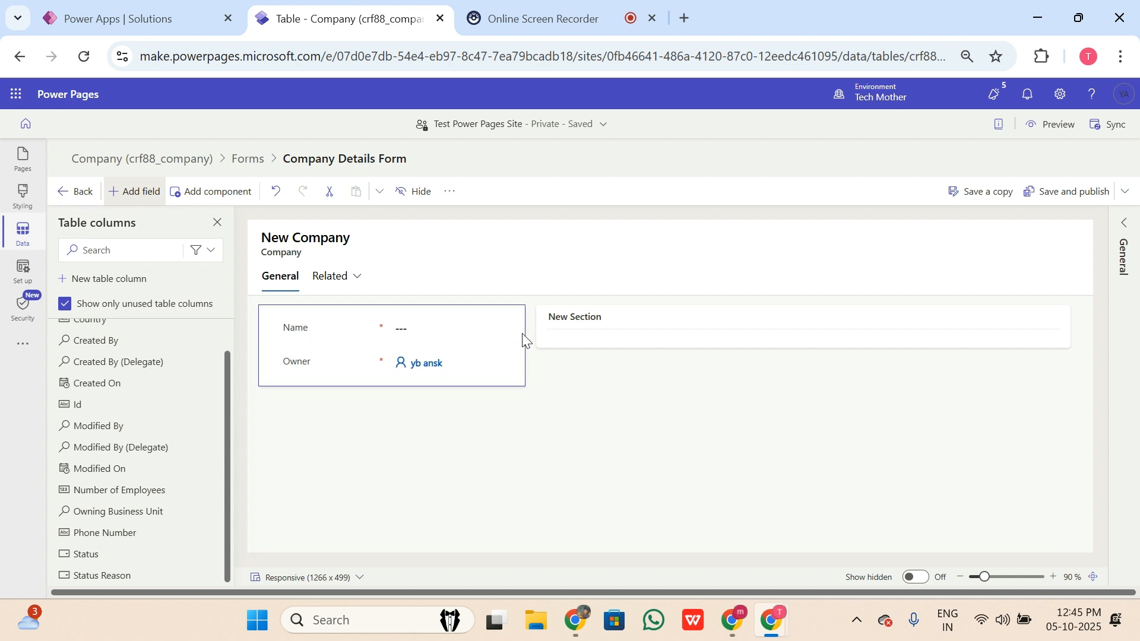
scroll(145, 423, "up", 1)
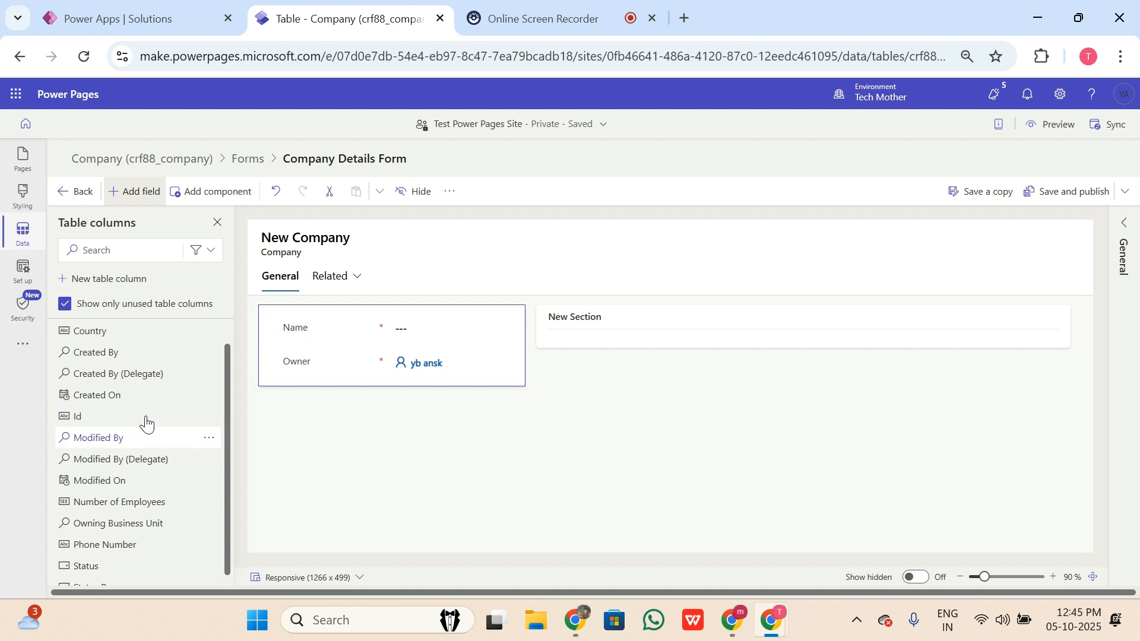
left_click(102, 331)
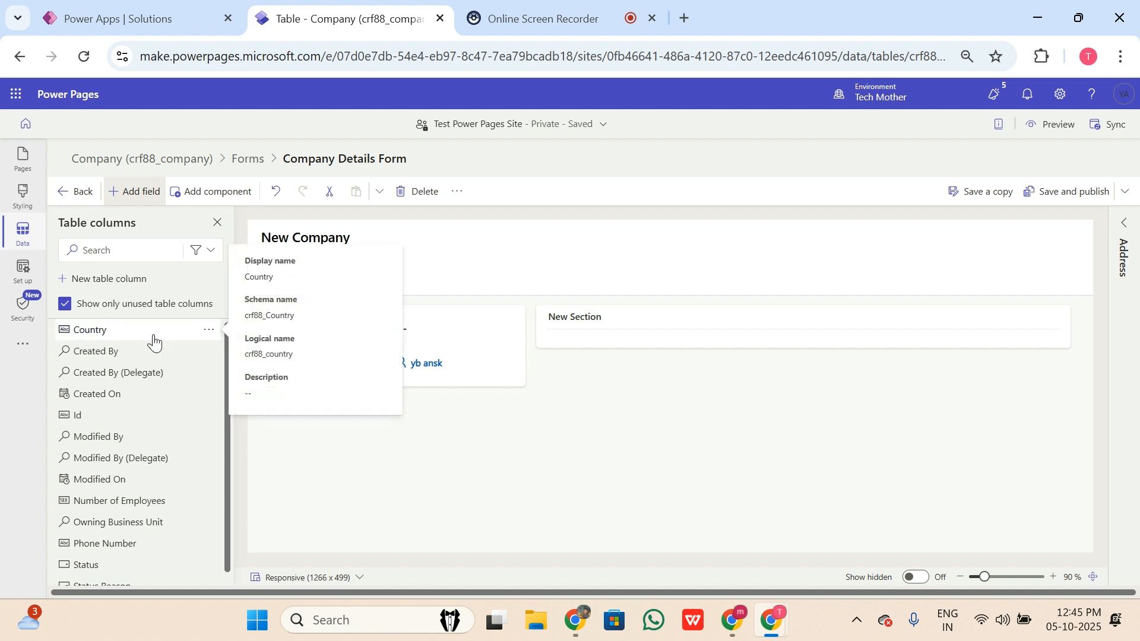
left_click_drag(153, 339, 420, 418)
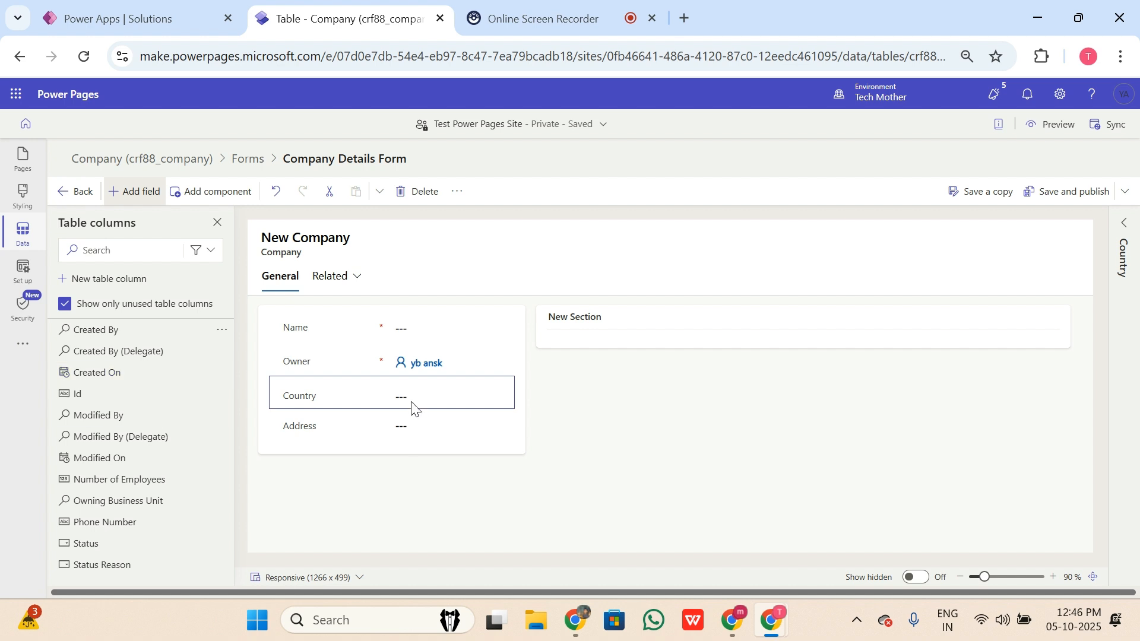
Add the Id and Phone Number columns below Address in the same form section
left_click_drag(95, 394, 327, 451)
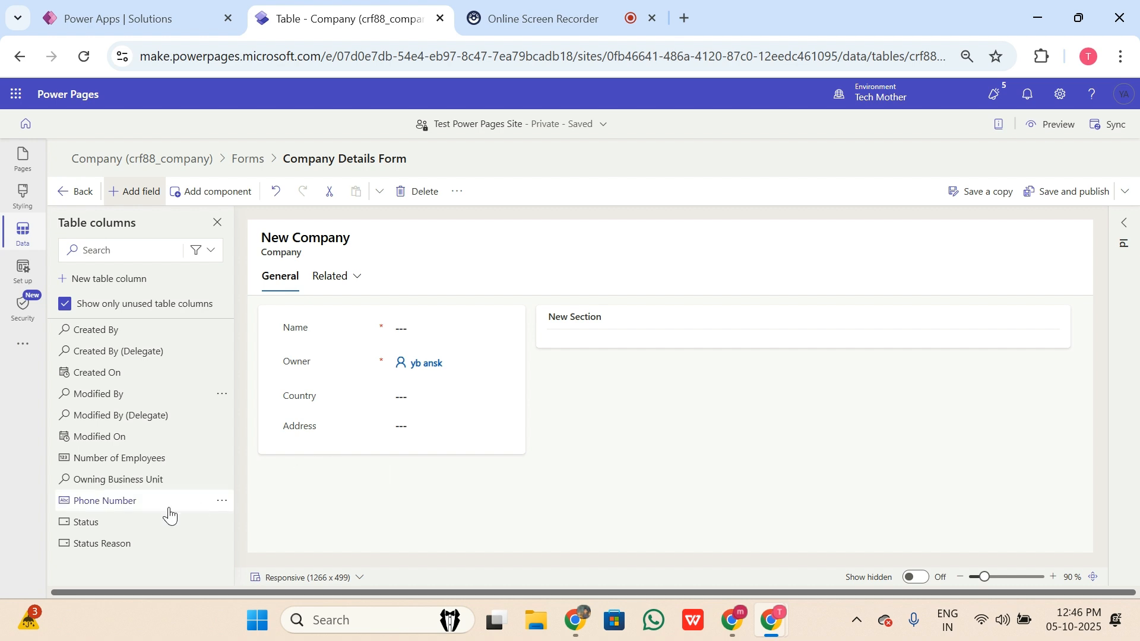
mouse_move(130, 558)
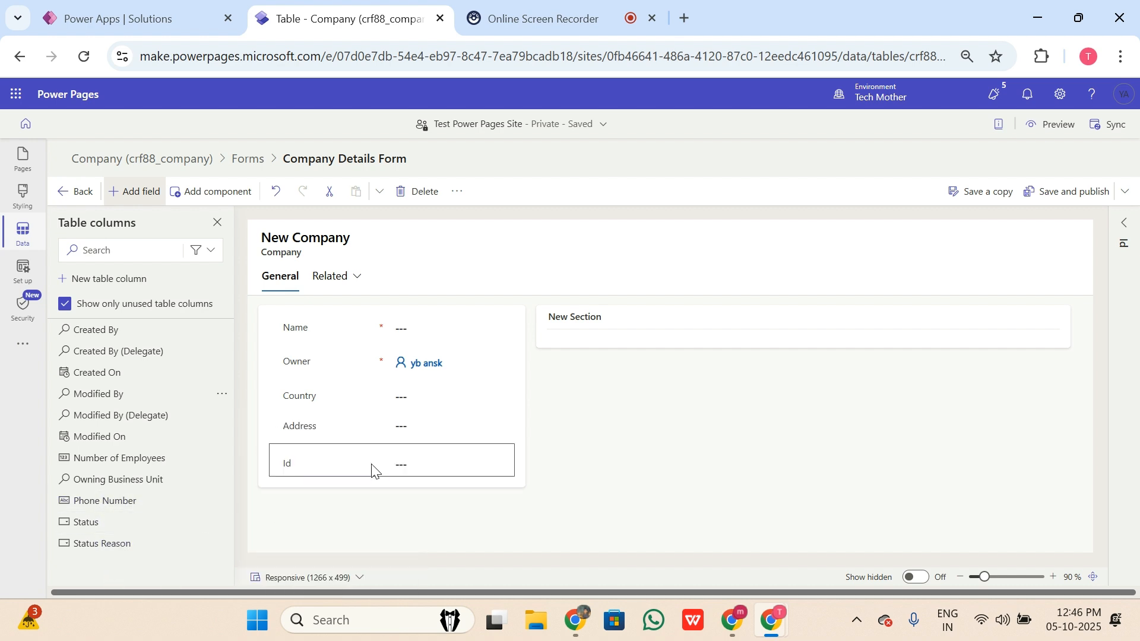
left_click_drag(121, 509, 305, 476)
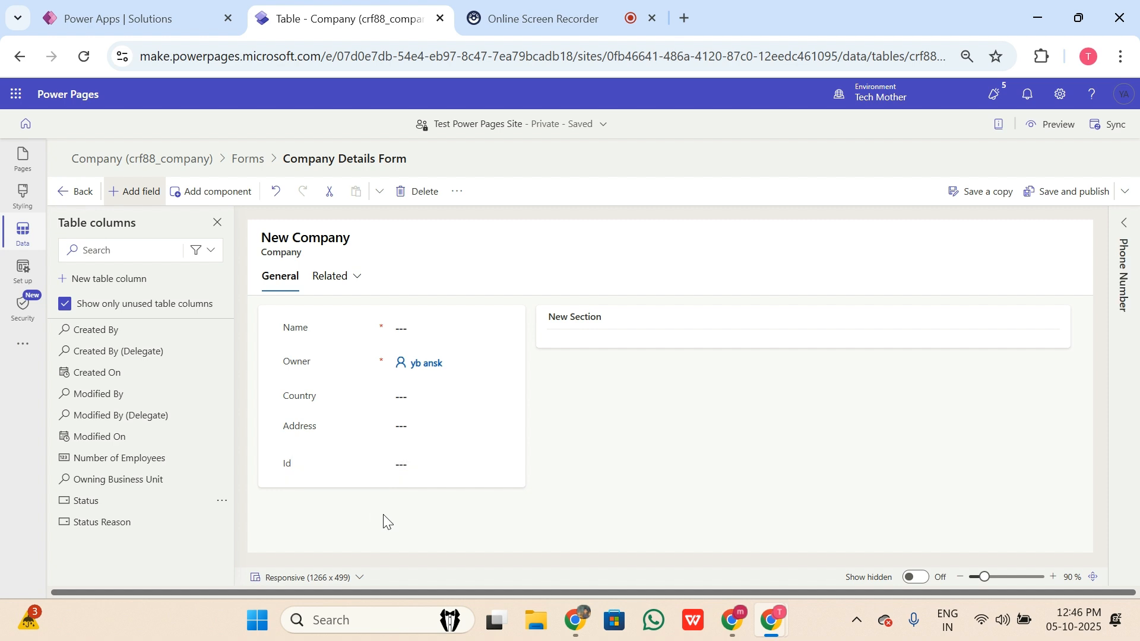
Try to delete the empty New Section from the form
left_click(543, 336)
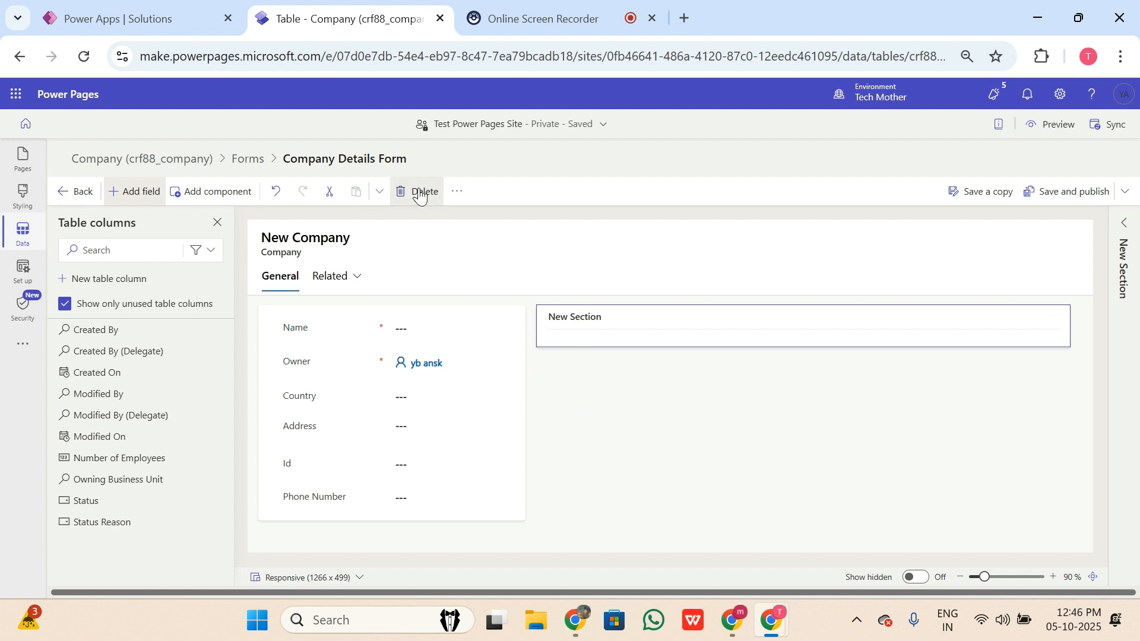
left_click(614, 343)
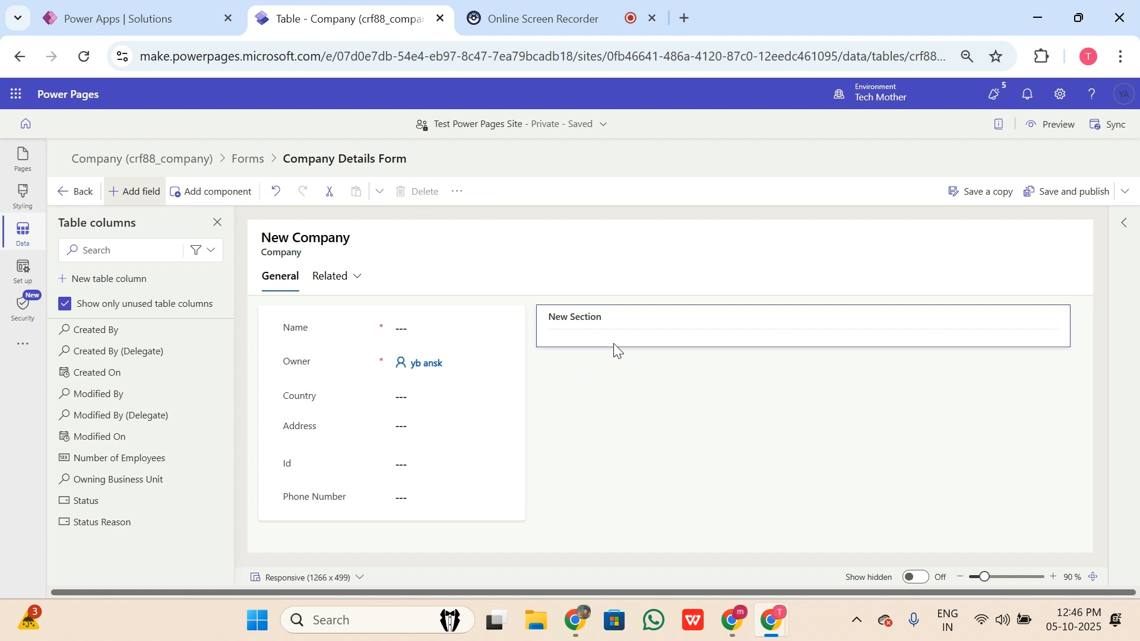
left_click(552, 334)
Hide the Owner field, and save and publish the Company Details Form
left_click(304, 368)
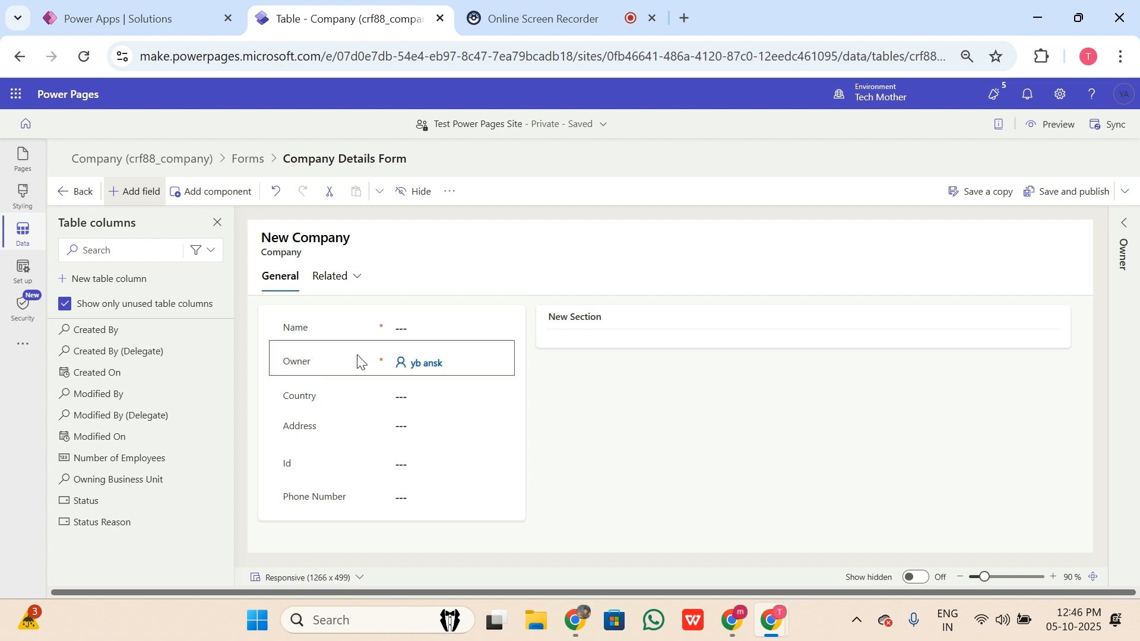
left_click(419, 196)
left_click(419, 199)
left_click(1072, 201)
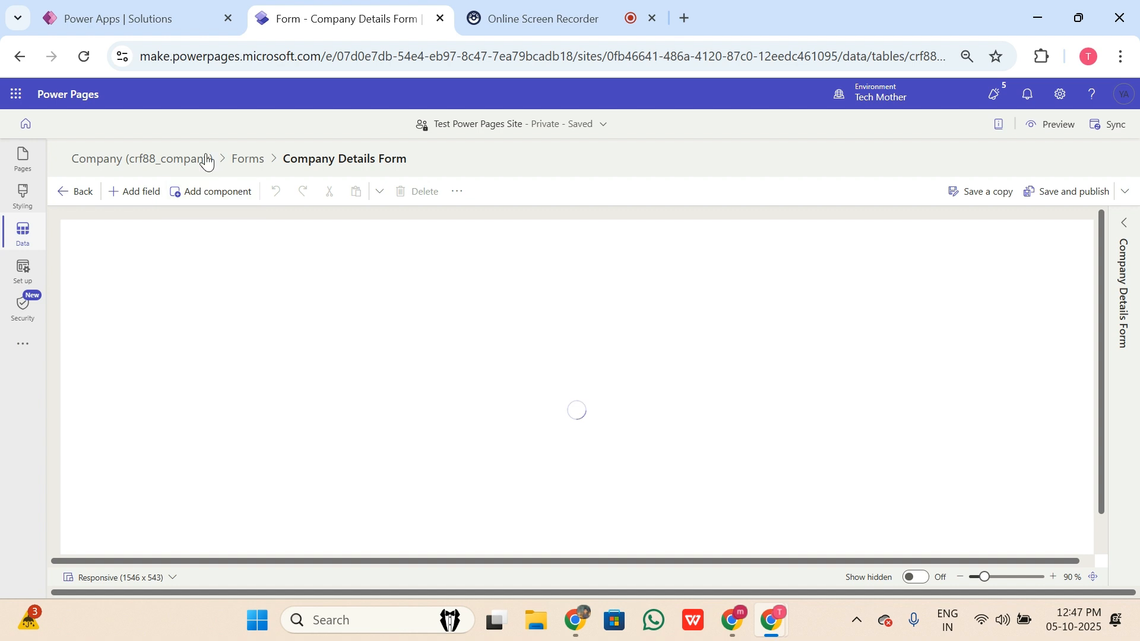
Leave the form designer for the Company table's forms and open the Company Details Page in the Pages workspace
left_click(254, 168)
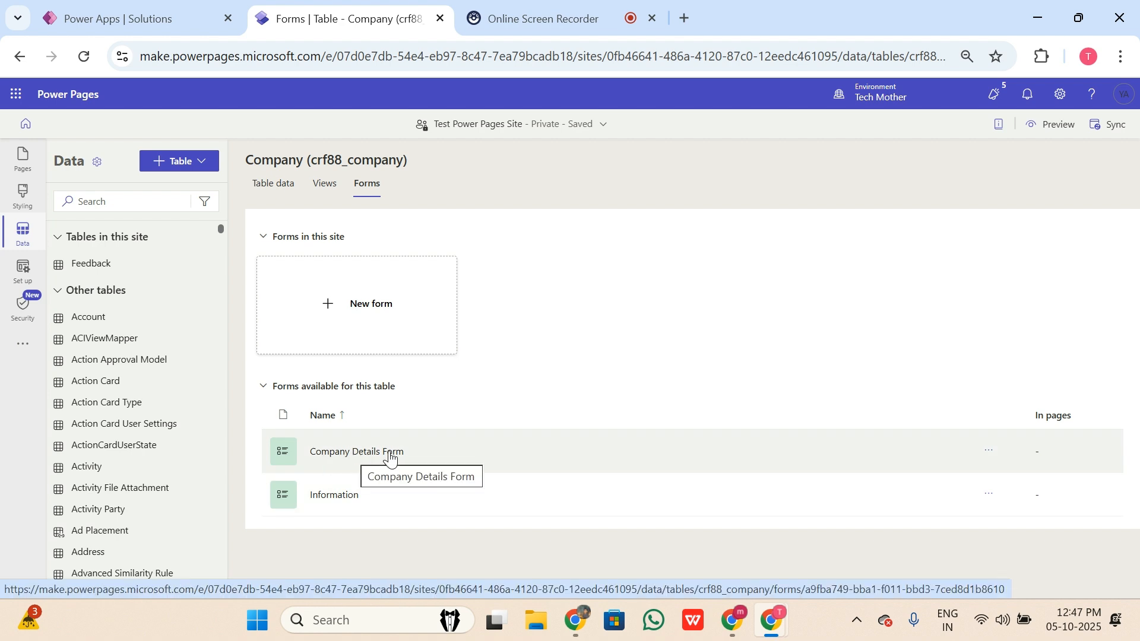
left_click(30, 167)
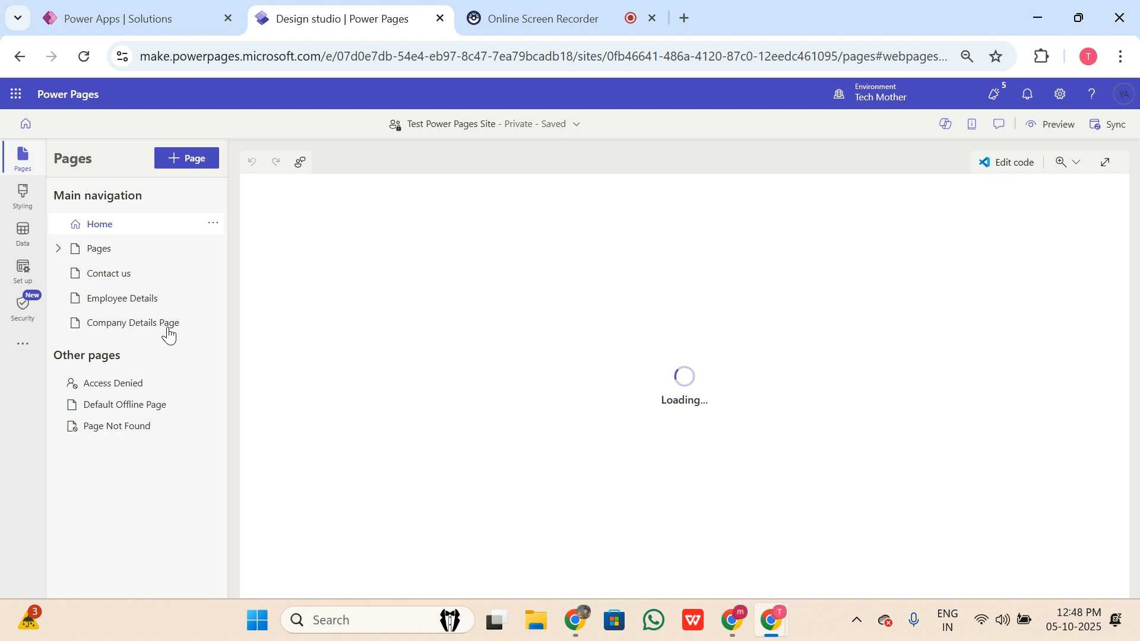
left_click(169, 334)
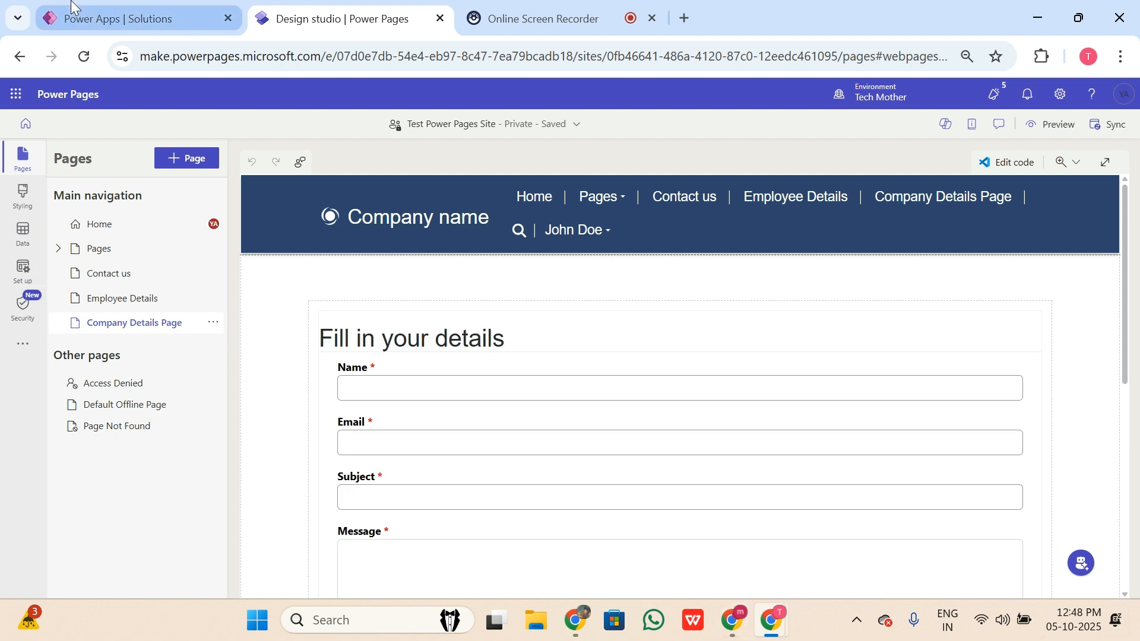
Insert a Form component in the empty section below the existing contact form and start setting it up as a new form
scroll(498, 454, "down", 7)
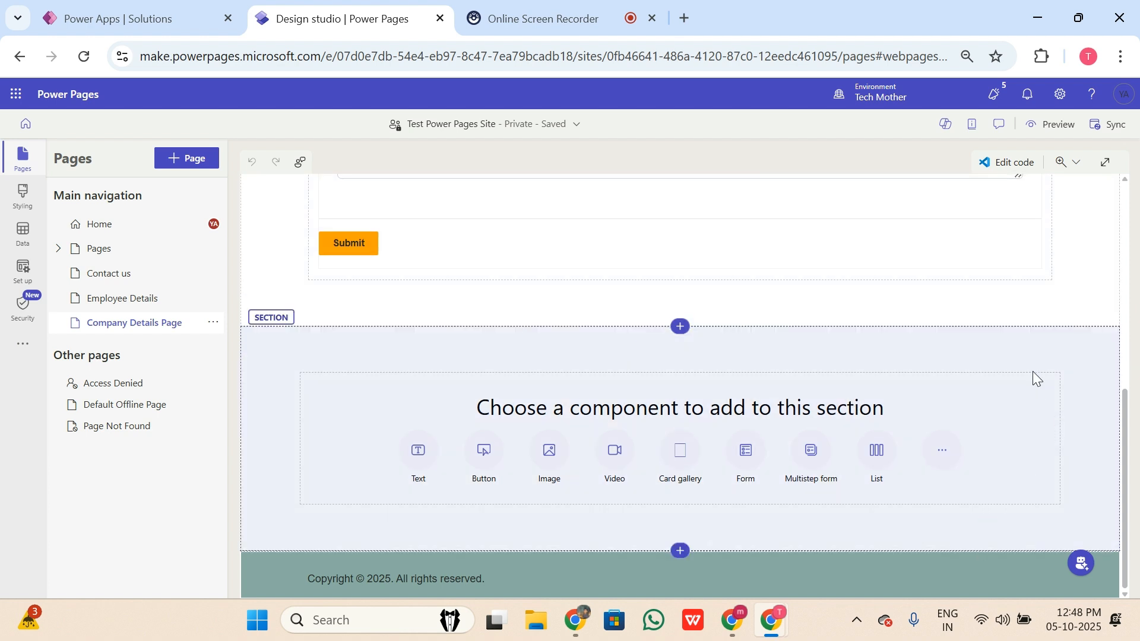
left_click(680, 278)
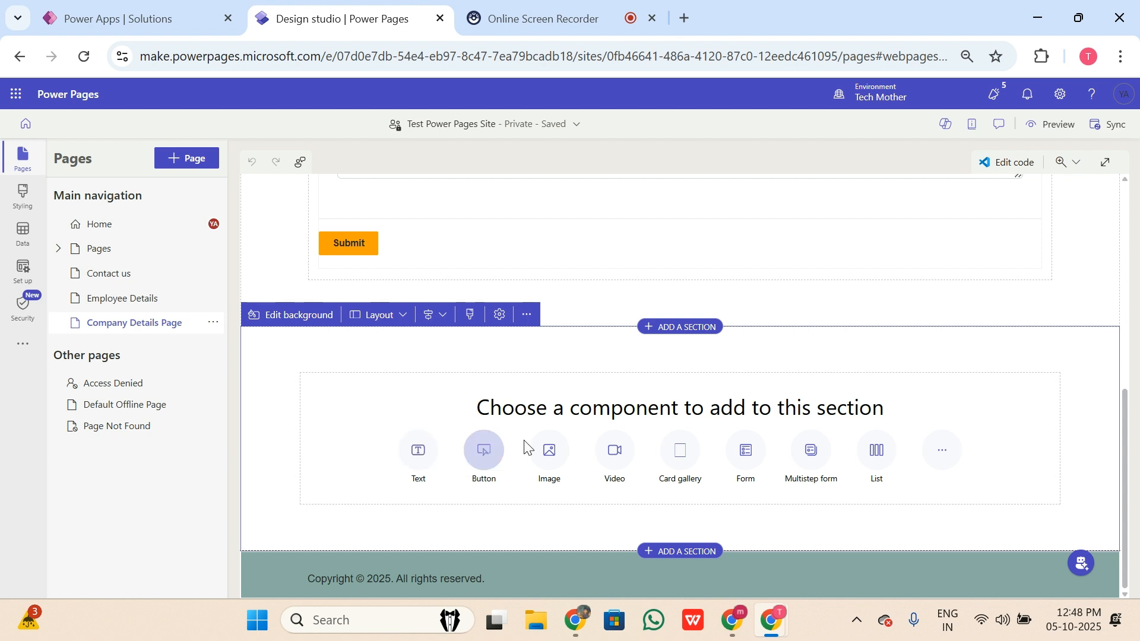
left_click(752, 465)
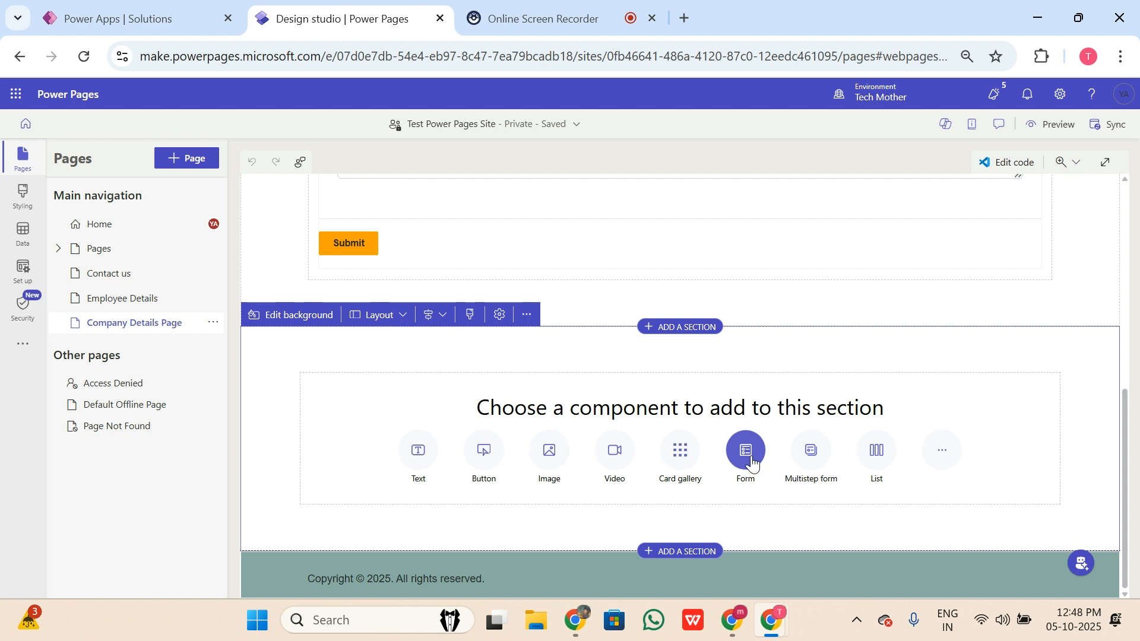
left_click(747, 451)
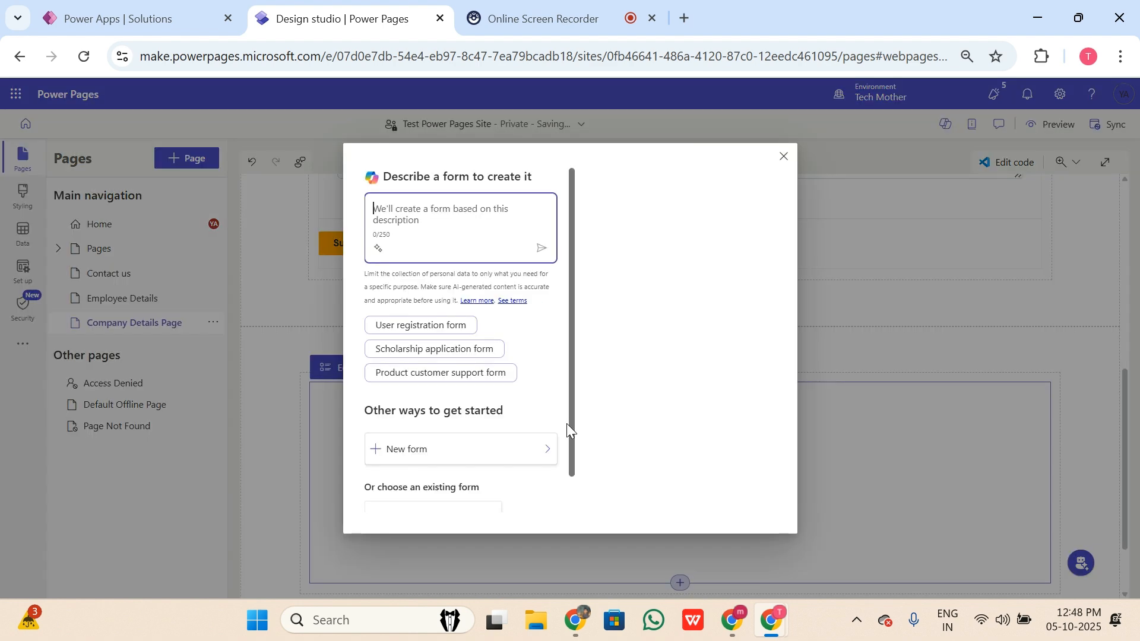
scroll(480, 308, "down", 1)
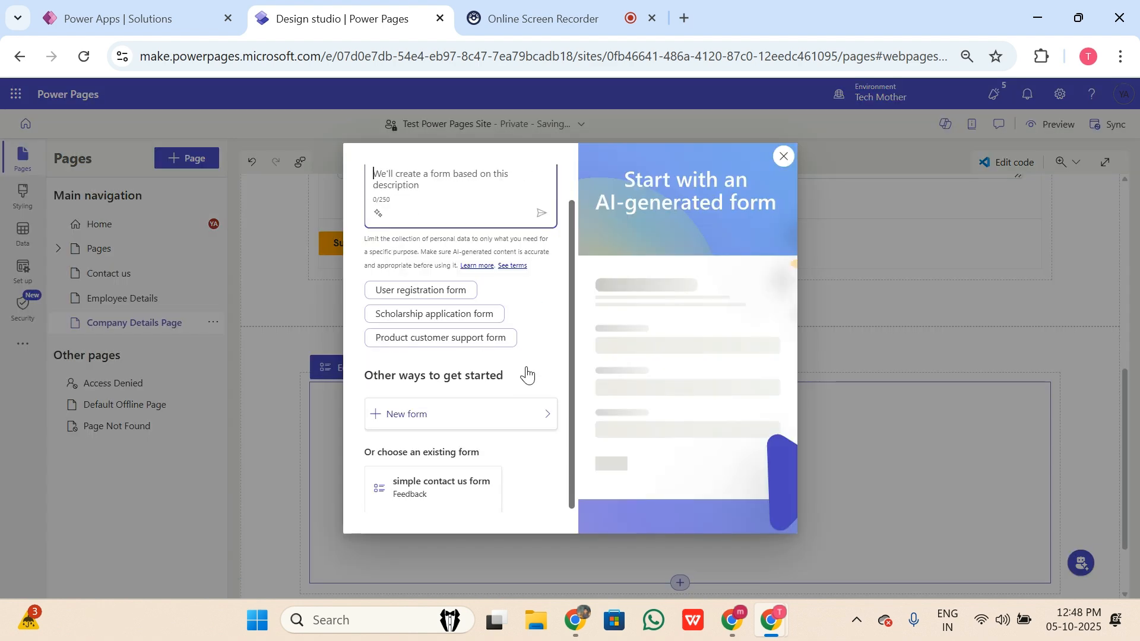
scroll(418, 410, "up", 1)
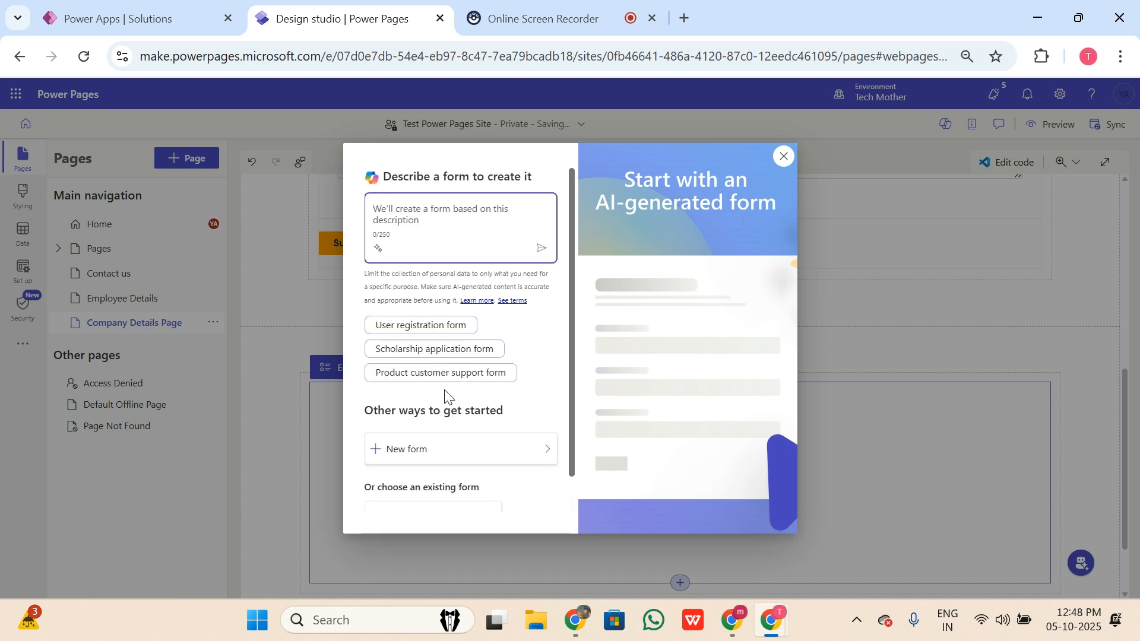
scroll(451, 416, "down", 1)
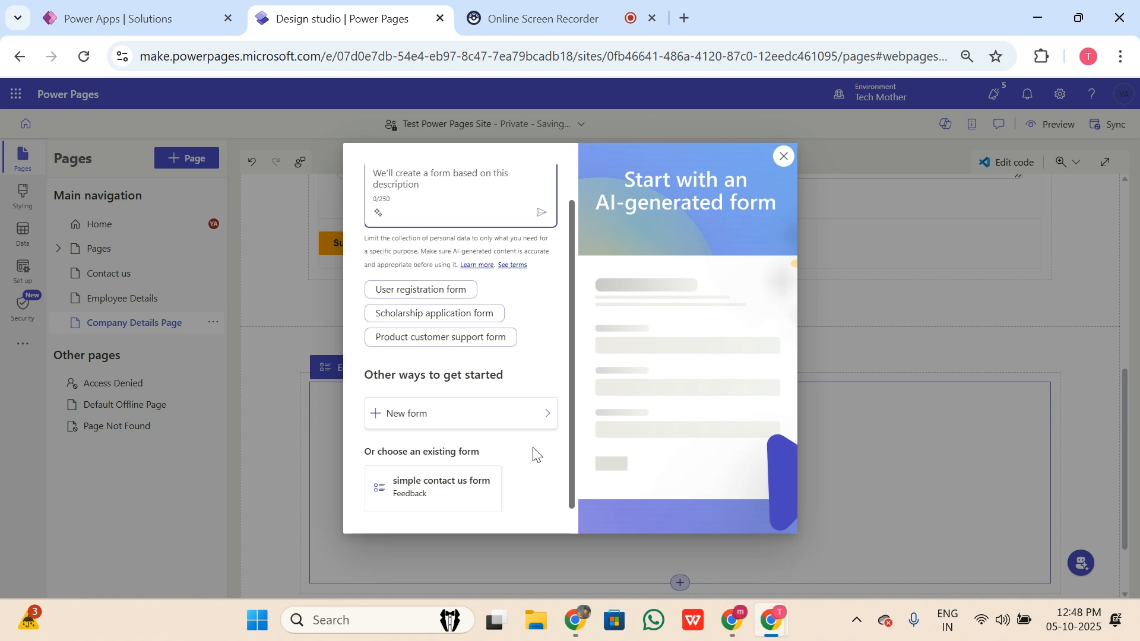
left_click(547, 420)
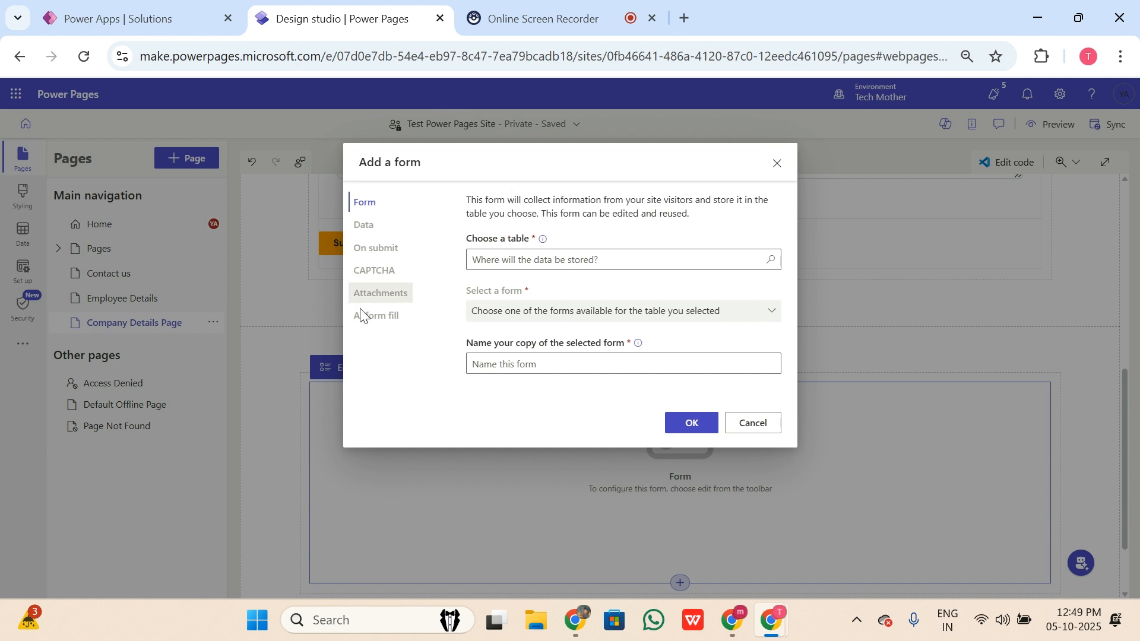
Base the new form on the Company (crf88_company) table's Company Details Form, keeping Company Details Form as the copy's name
left_click(611, 252)
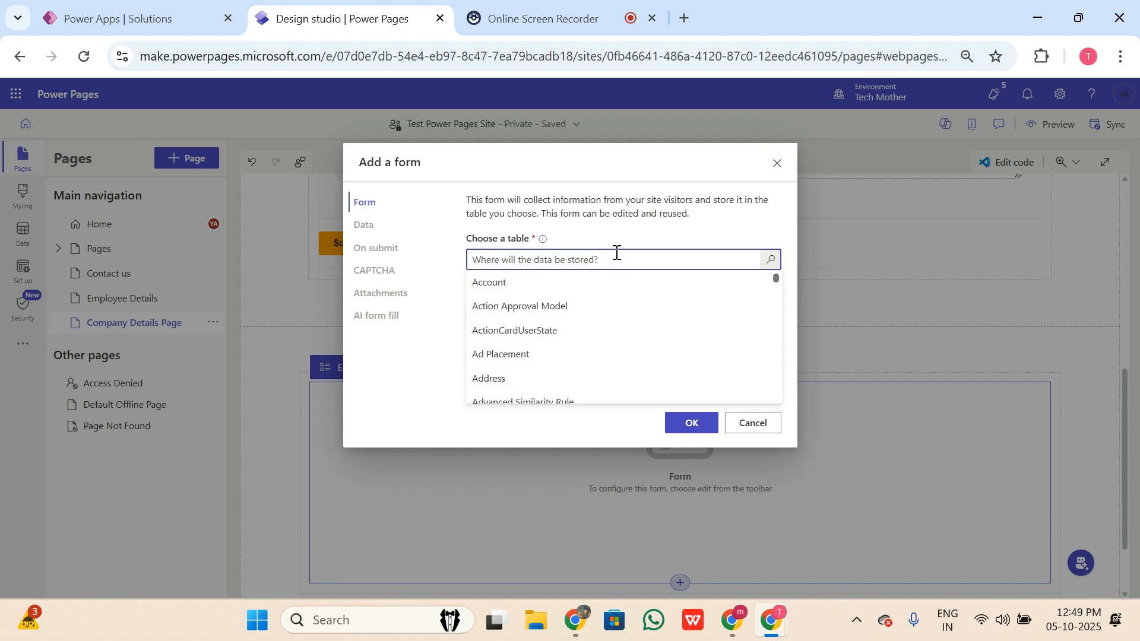
type("company")
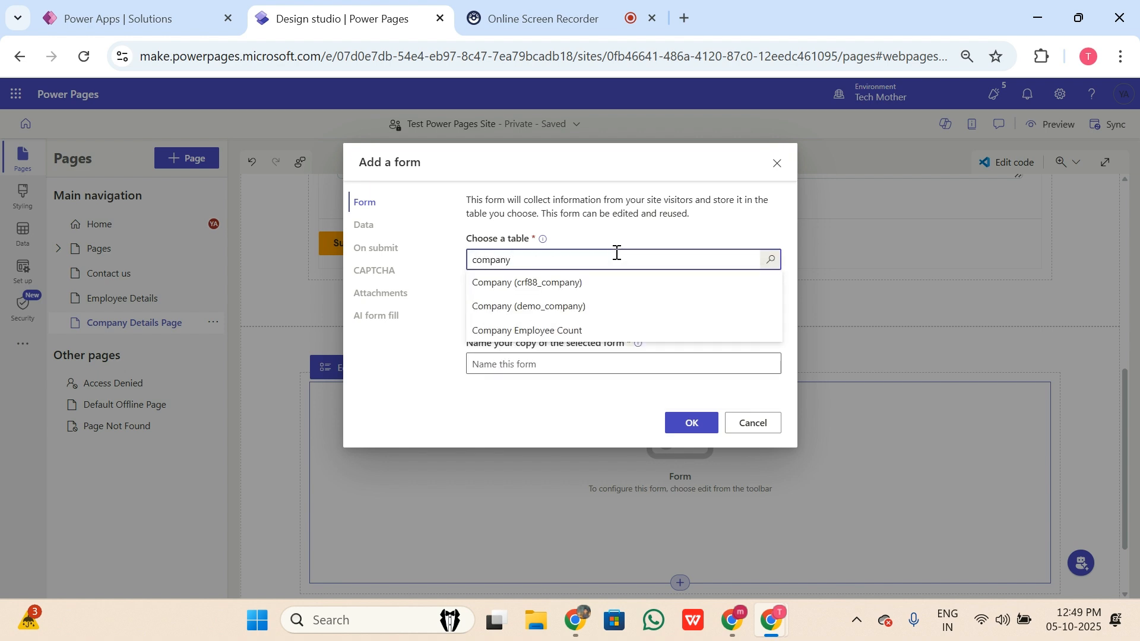
left_click(568, 285)
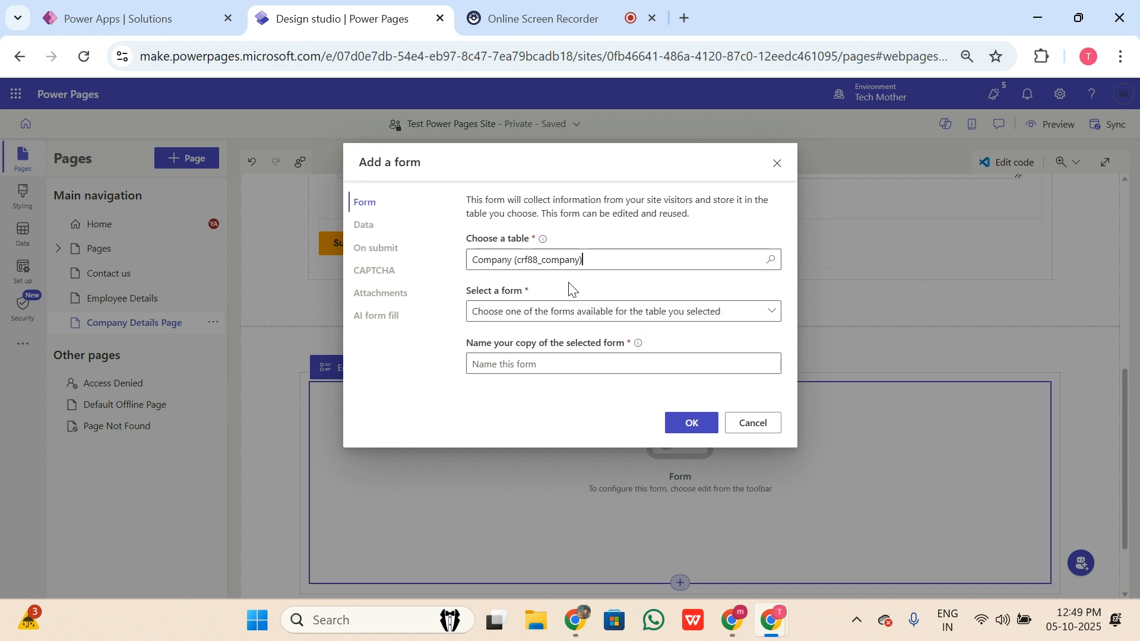
left_click(609, 312)
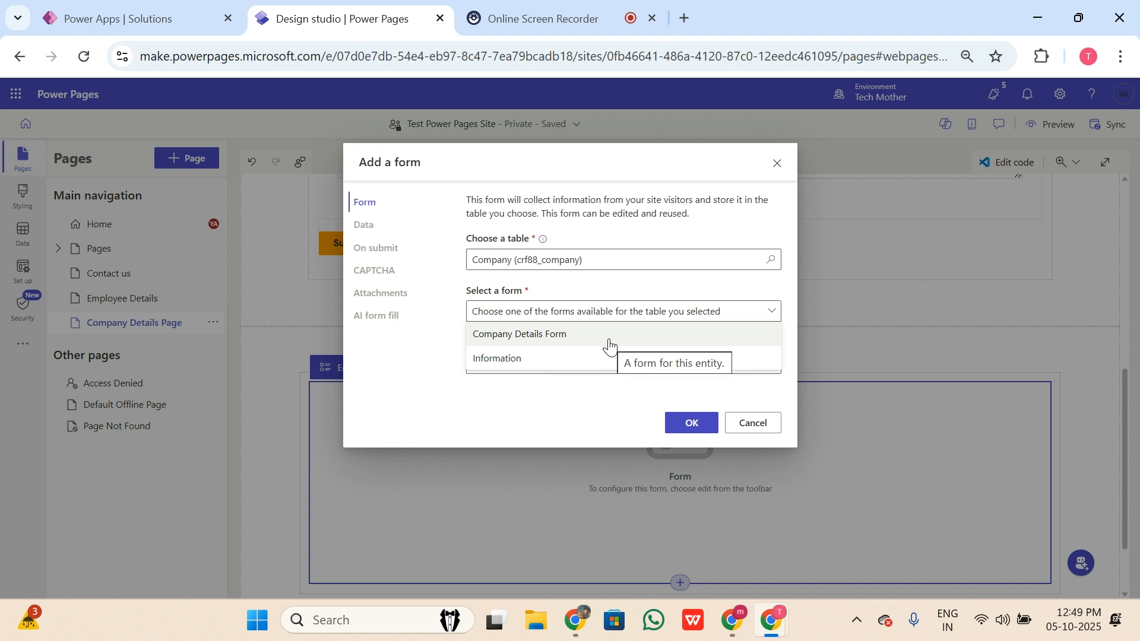
left_click(574, 336)
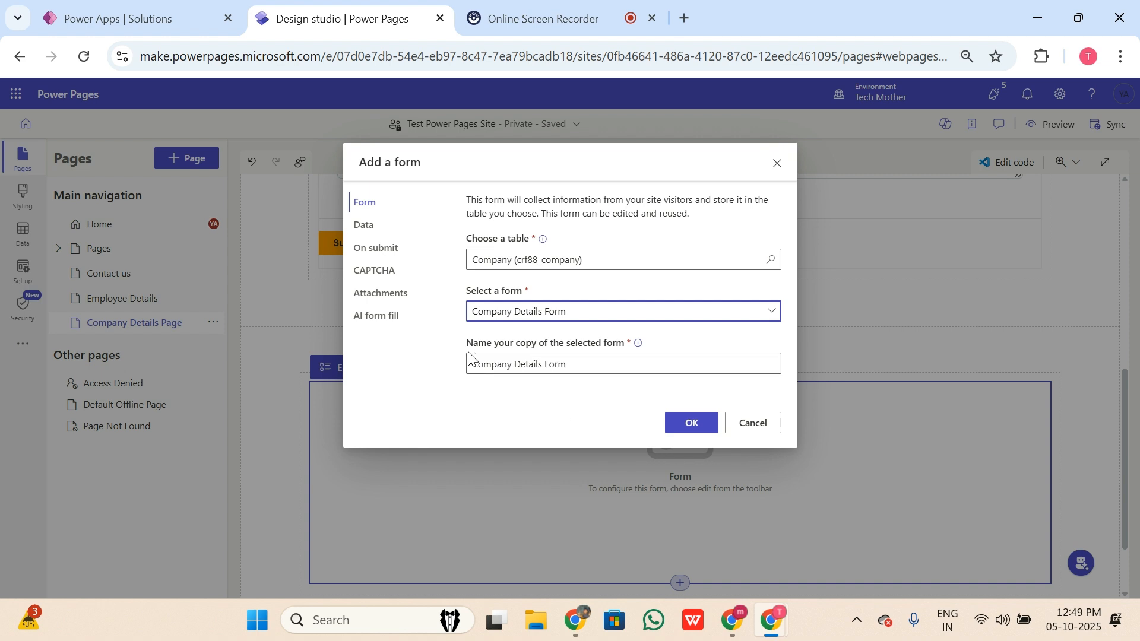
left_click(594, 365)
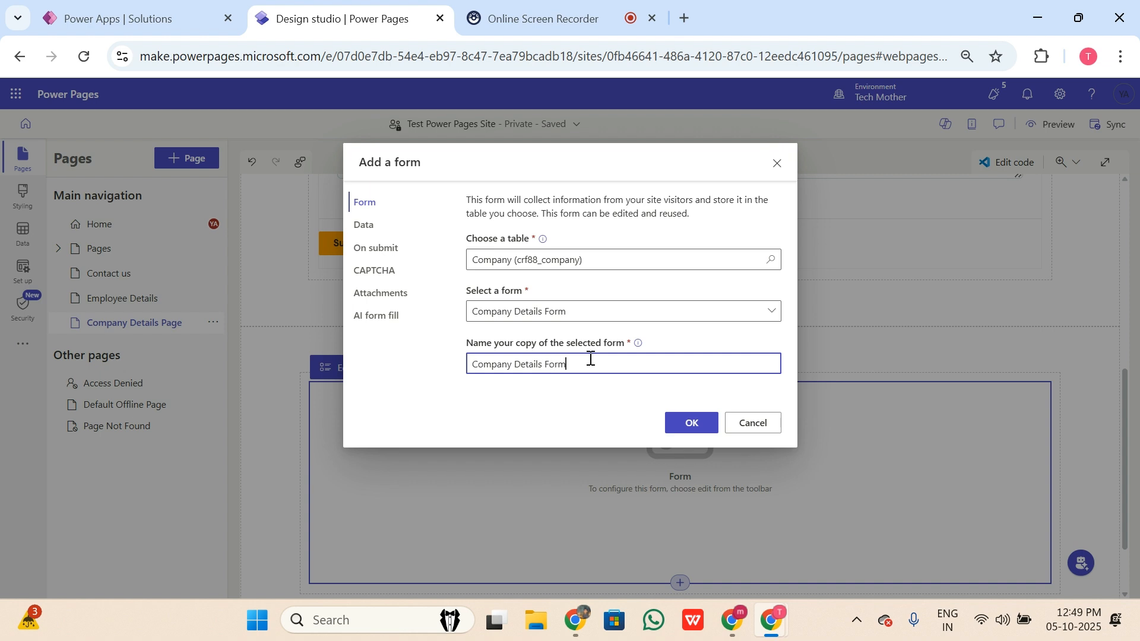
Set the data handling of the form to "Creates a new record"
left_click(364, 229)
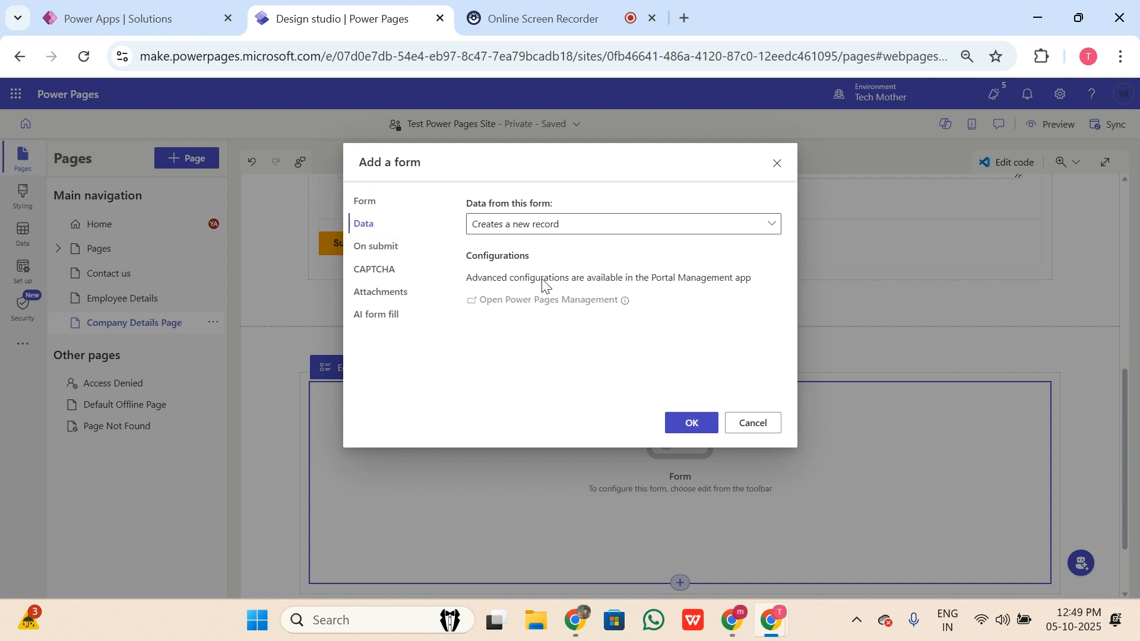
left_click(561, 224)
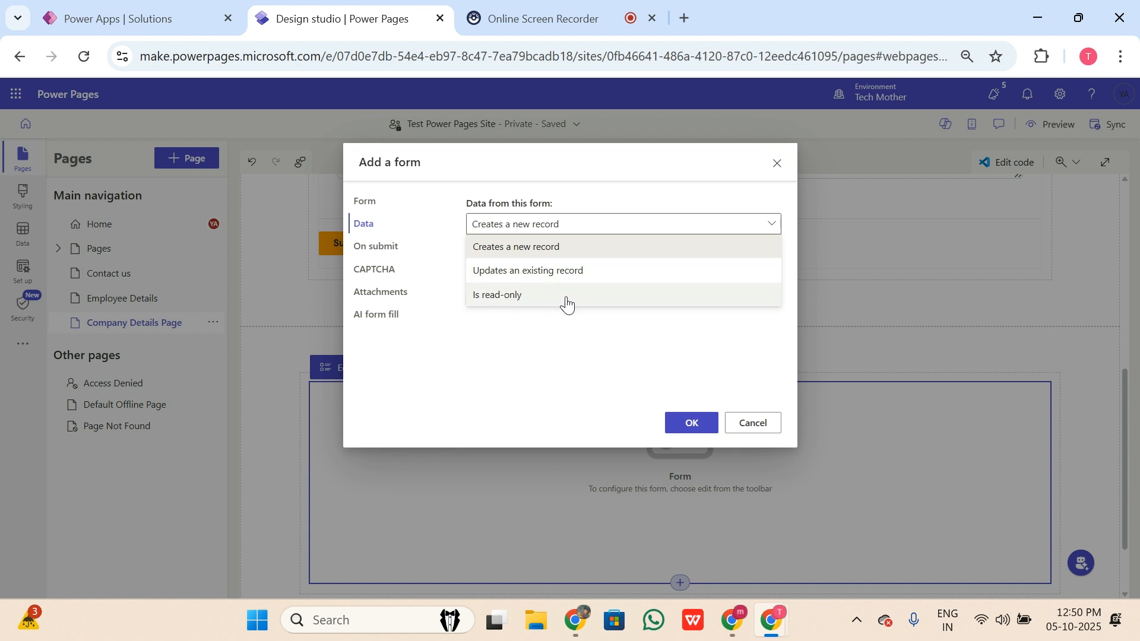
left_click(525, 259)
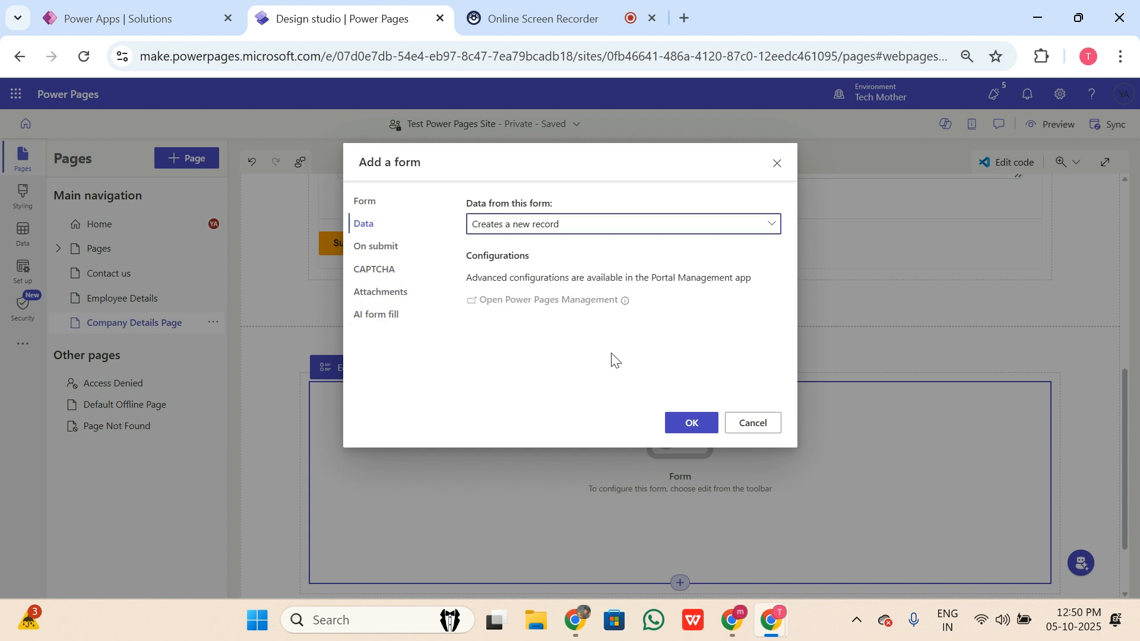
Set the form to "Display a message" when it is submitted, and review its CAPTCHA options
left_click(378, 250)
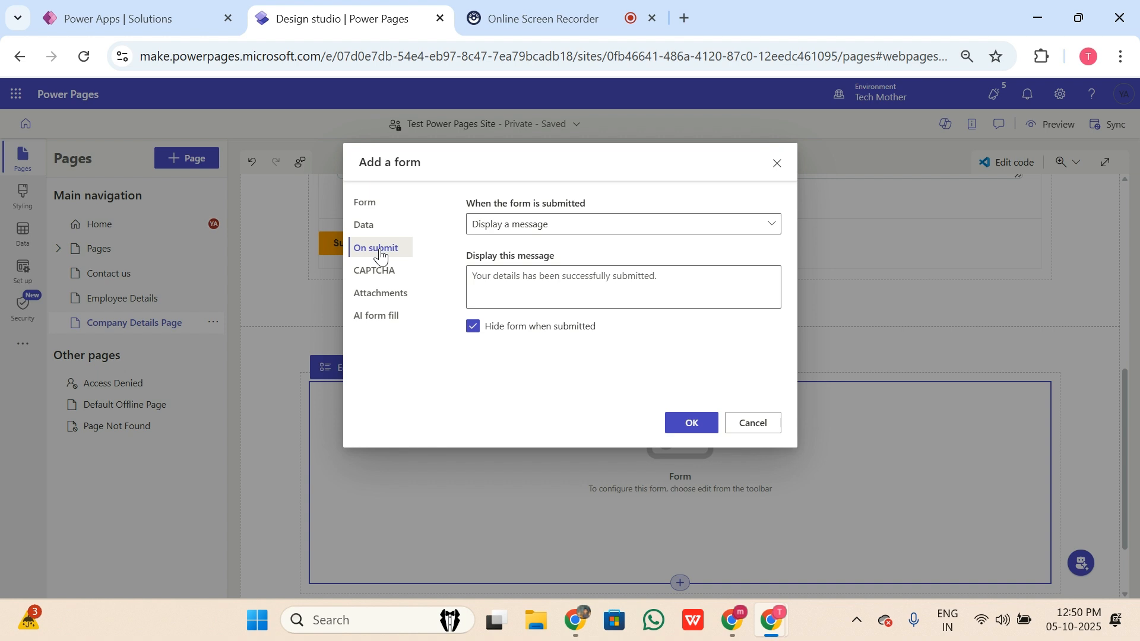
left_click(545, 232)
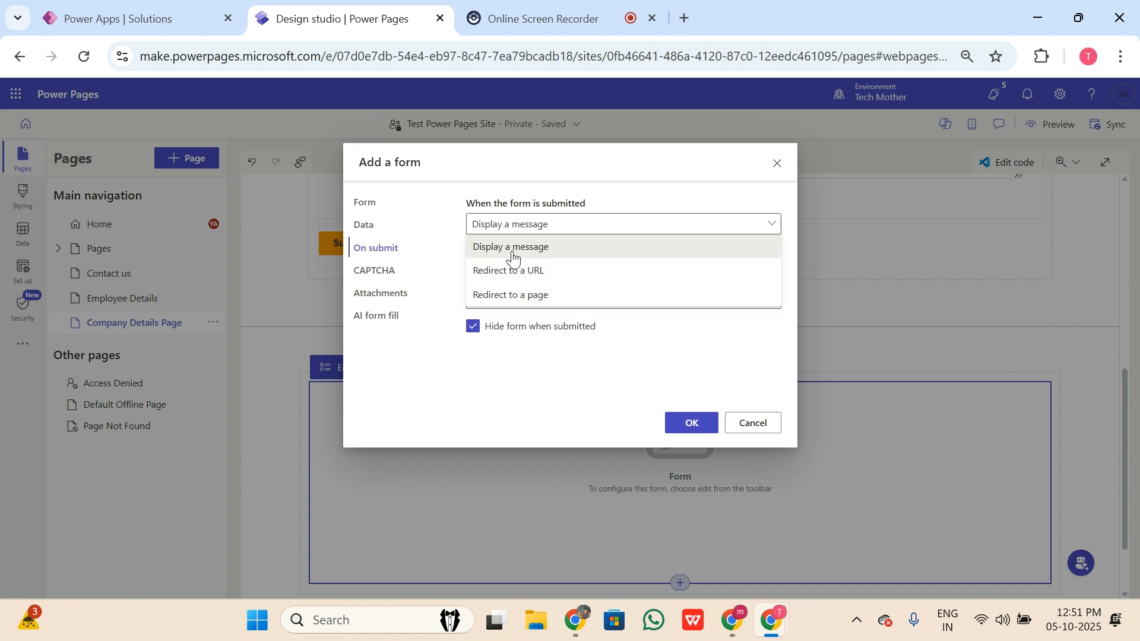
left_click(542, 247)
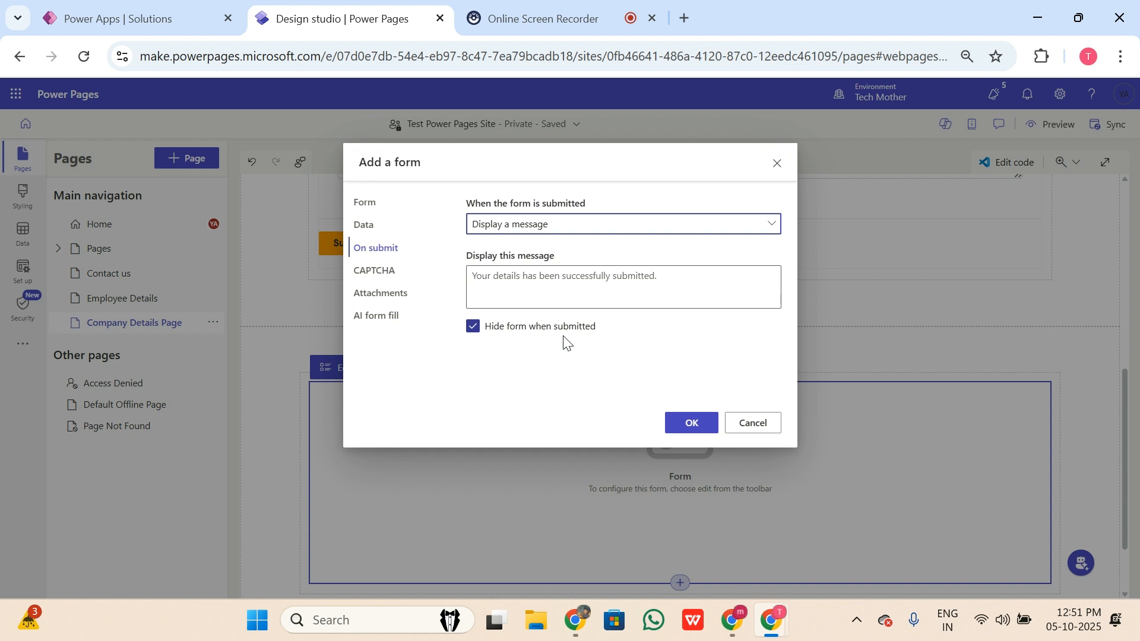
left_click(483, 279)
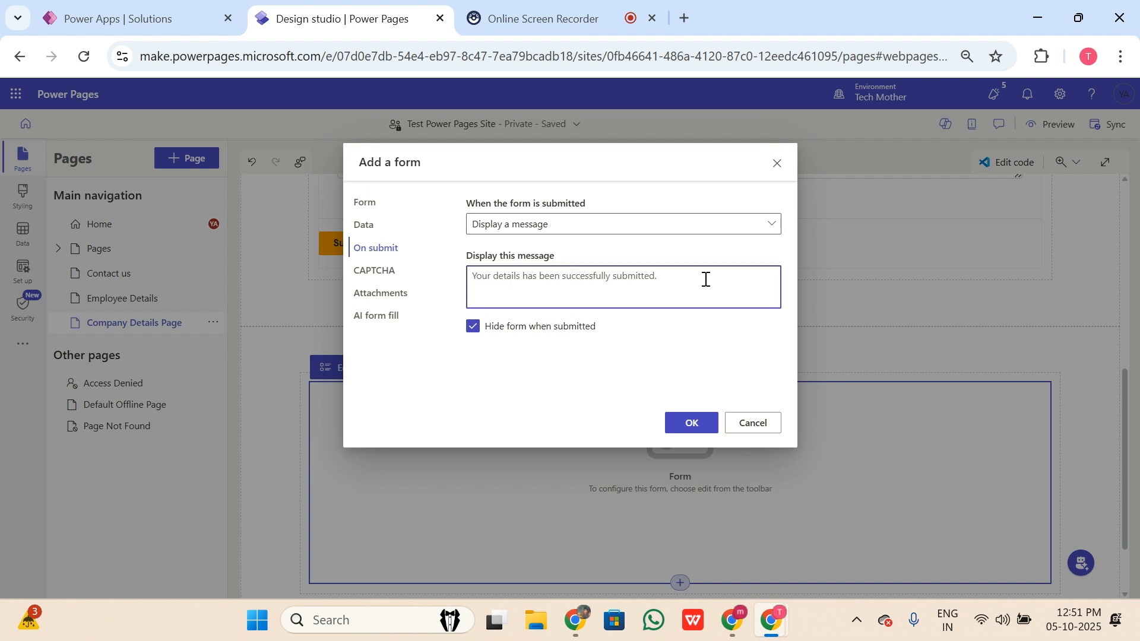
left_click(389, 272)
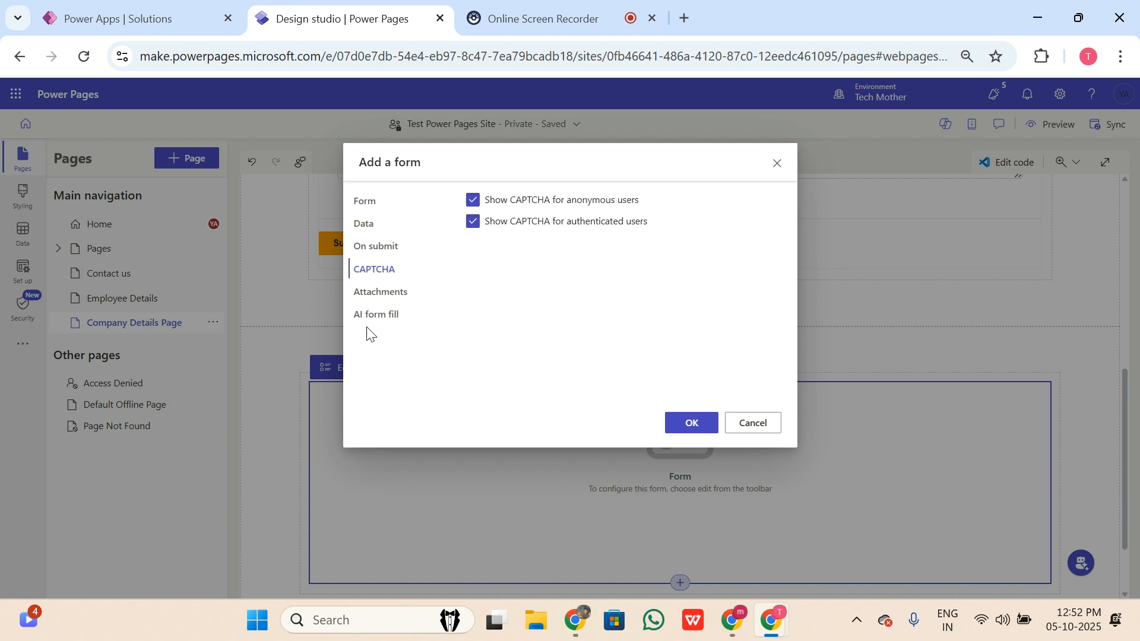
Enable attachments on the form and allow multiple files, leaving the attachment optional
left_click(394, 298)
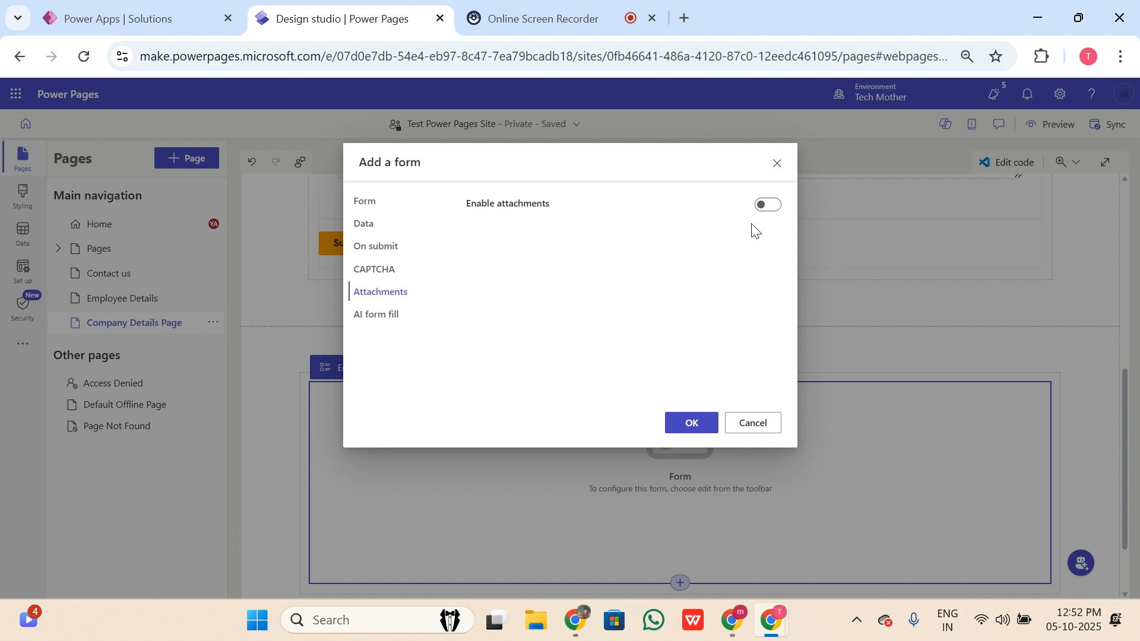
left_click(764, 206)
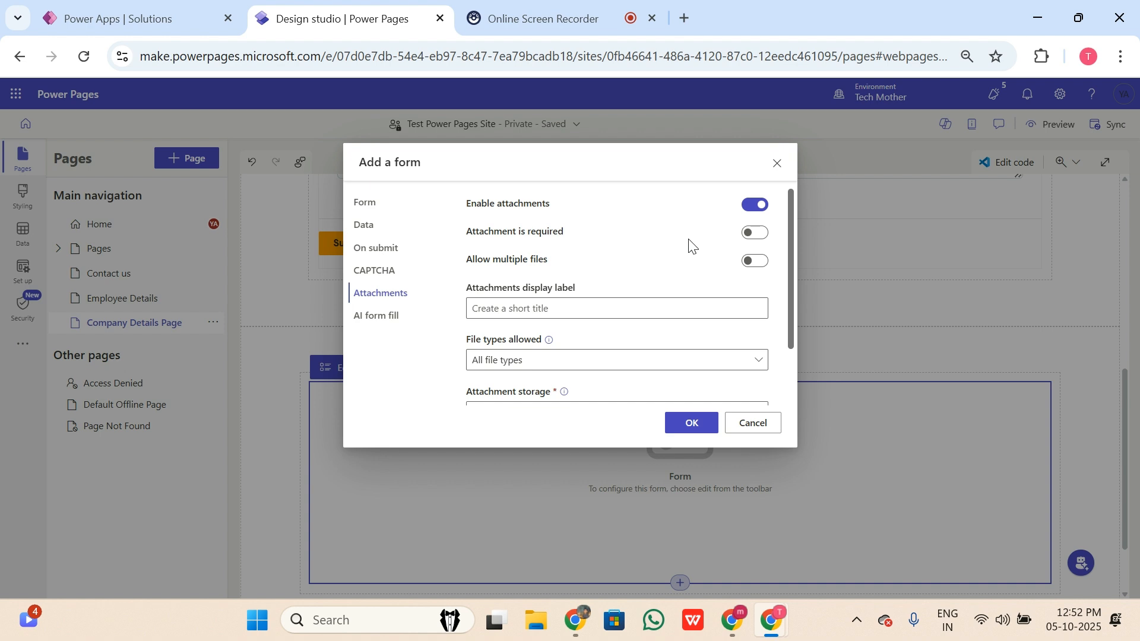
left_click(762, 244)
left_click(762, 244)
left_click(762, 268)
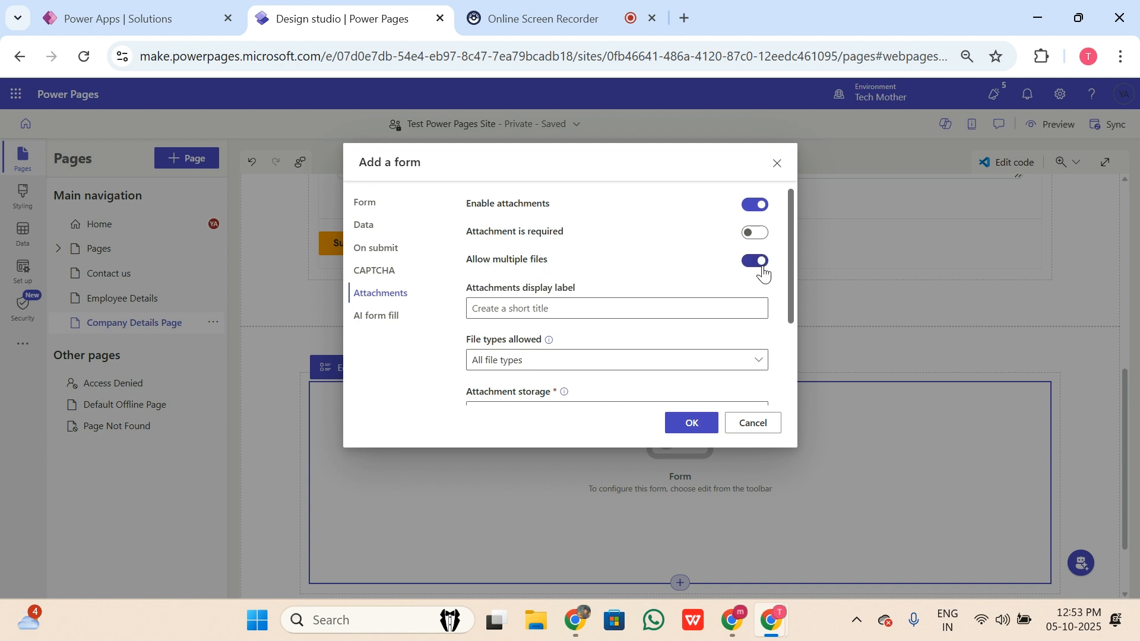
Label the attachments field "Upload Attachments" and keep "All file types" as the allowed file types
scroll(634, 283, "down", 2)
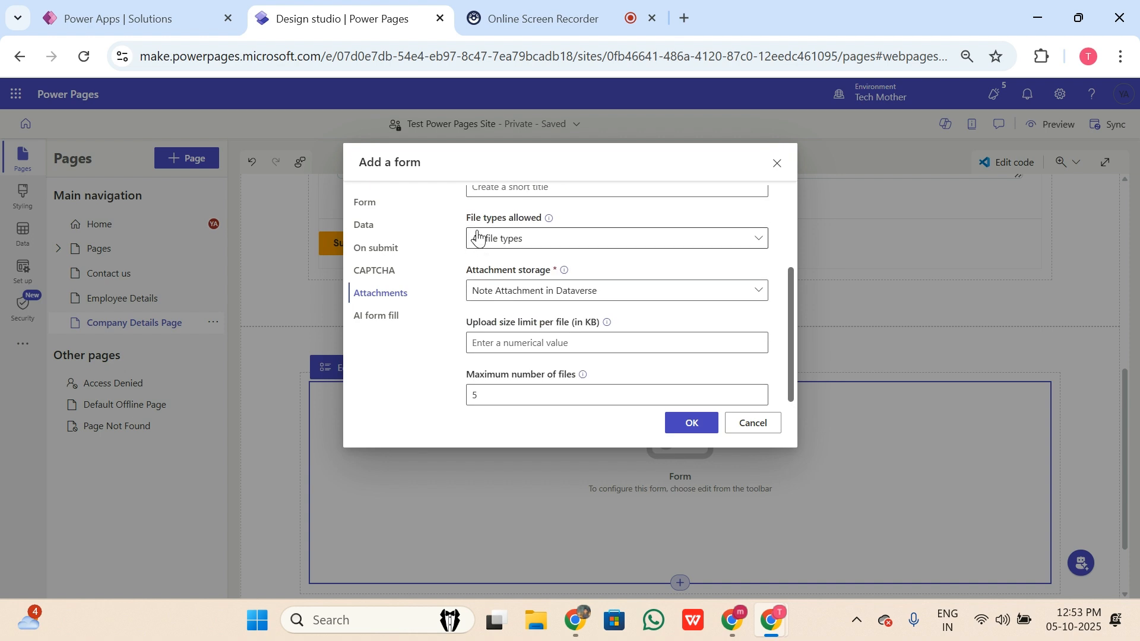
scroll(553, 273, "up", 2)
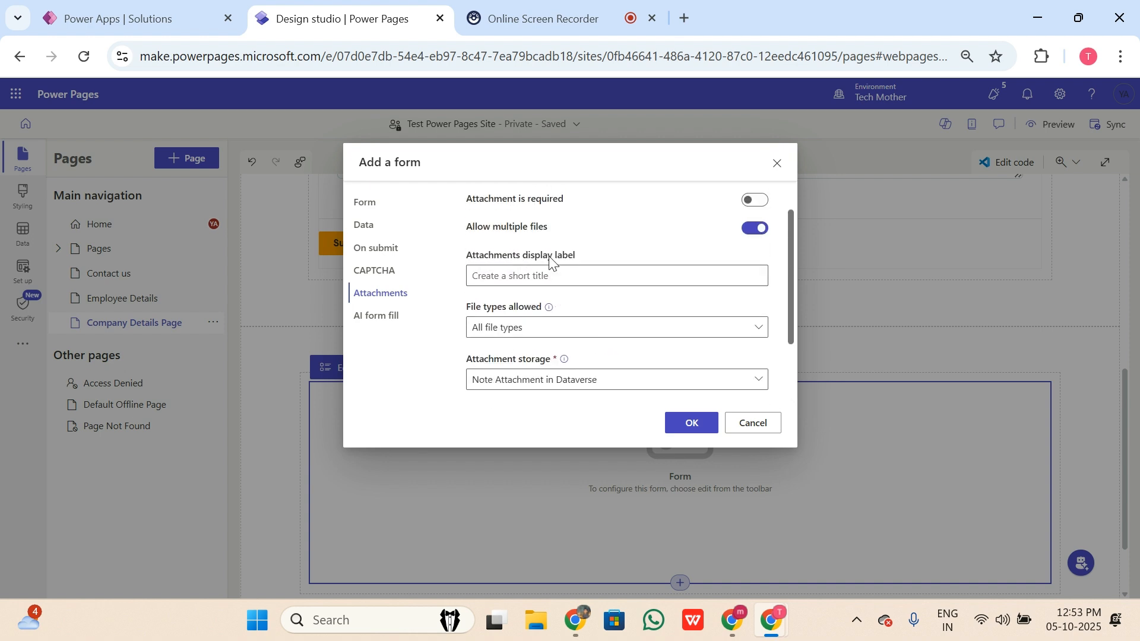
left_click(604, 276)
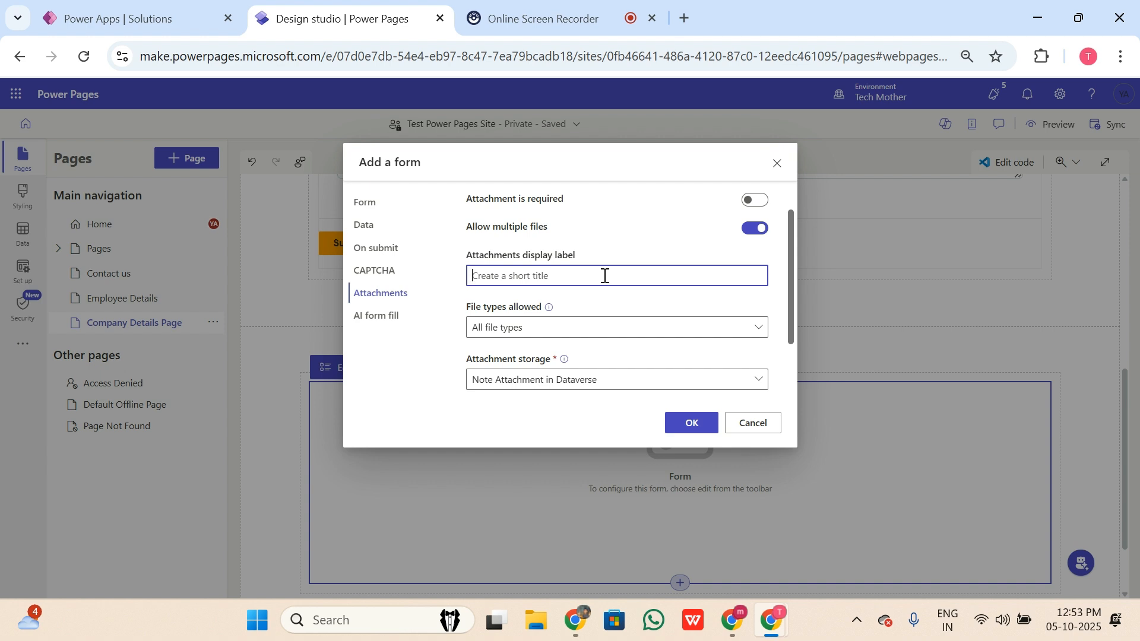
type("Upload Attachments")
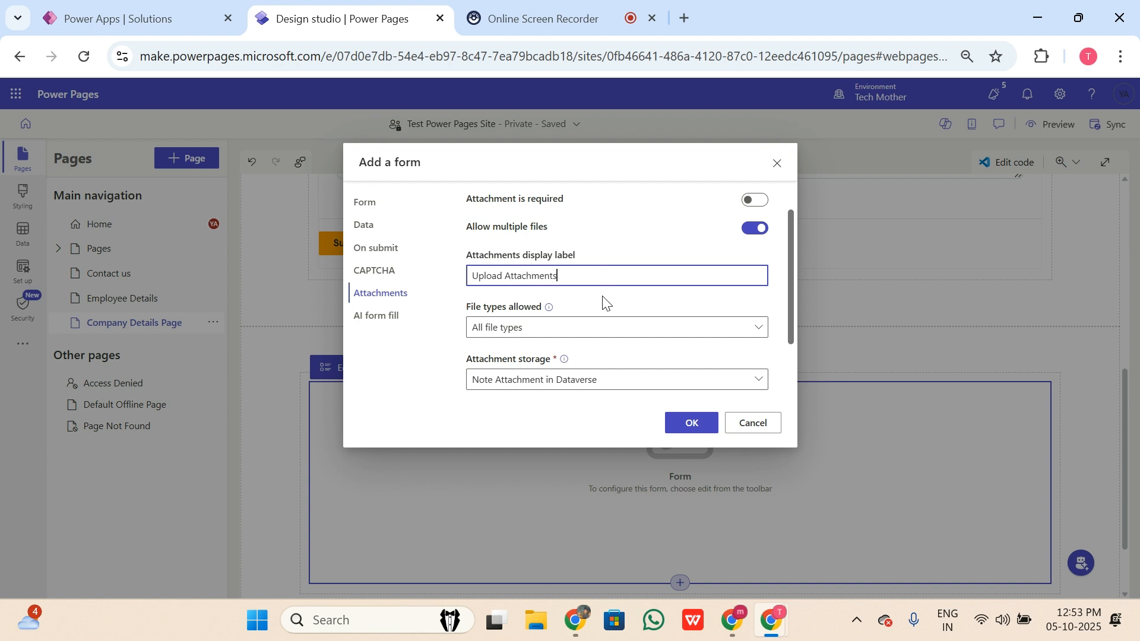
left_click(552, 330)
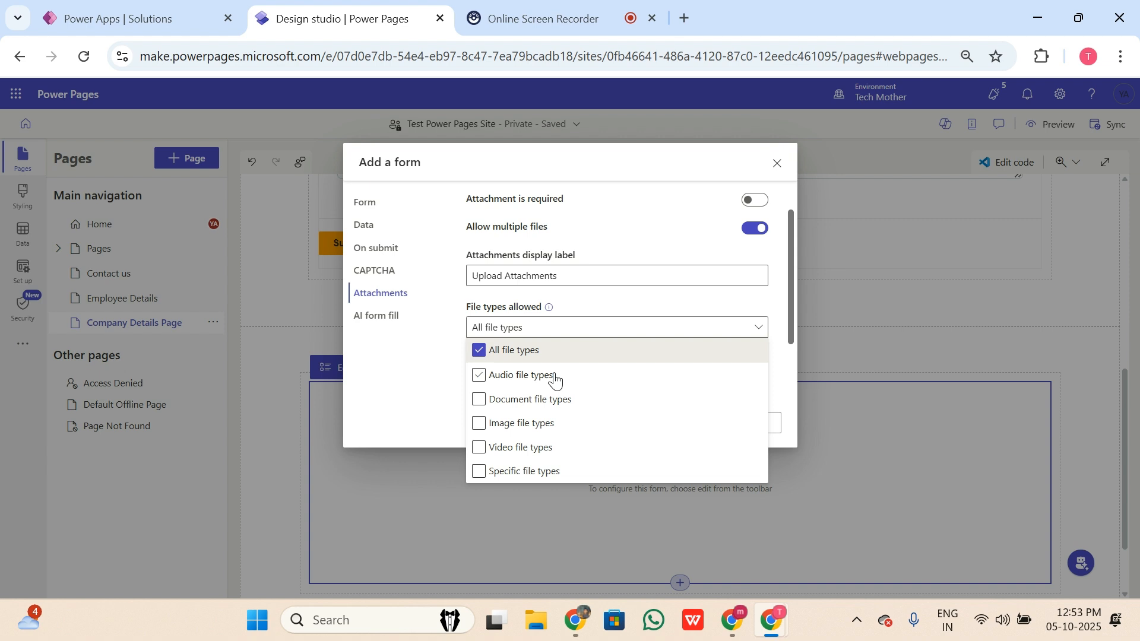
left_click(424, 406)
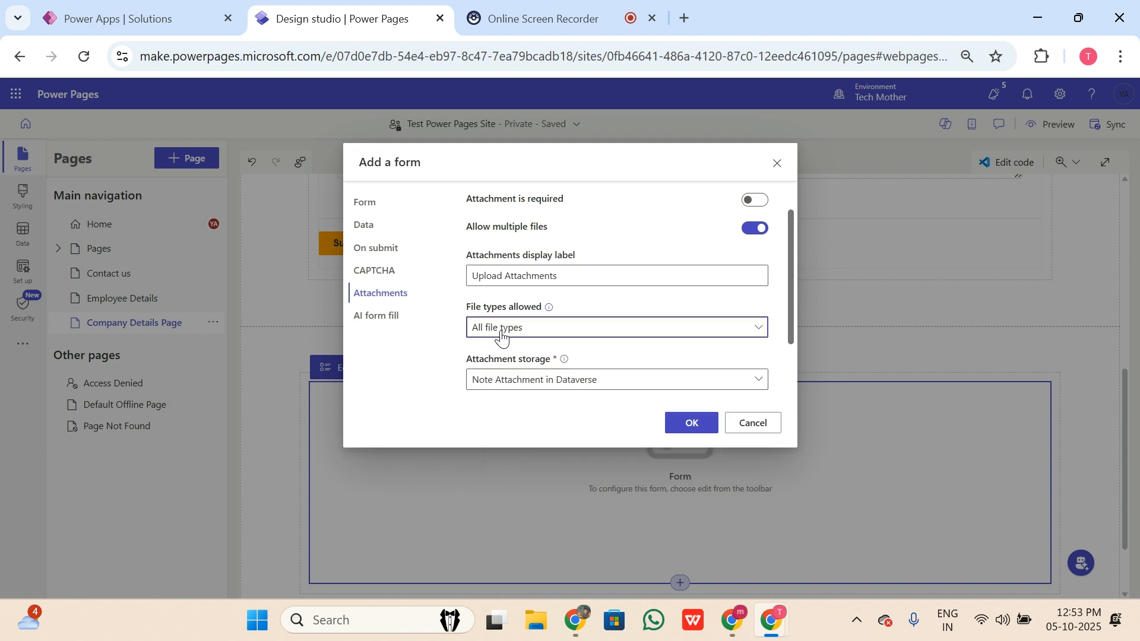
Set the maximum number of attachment files to 10, keep form filling assistance enabled, and confirm the new form
scroll(632, 337, "down", 3)
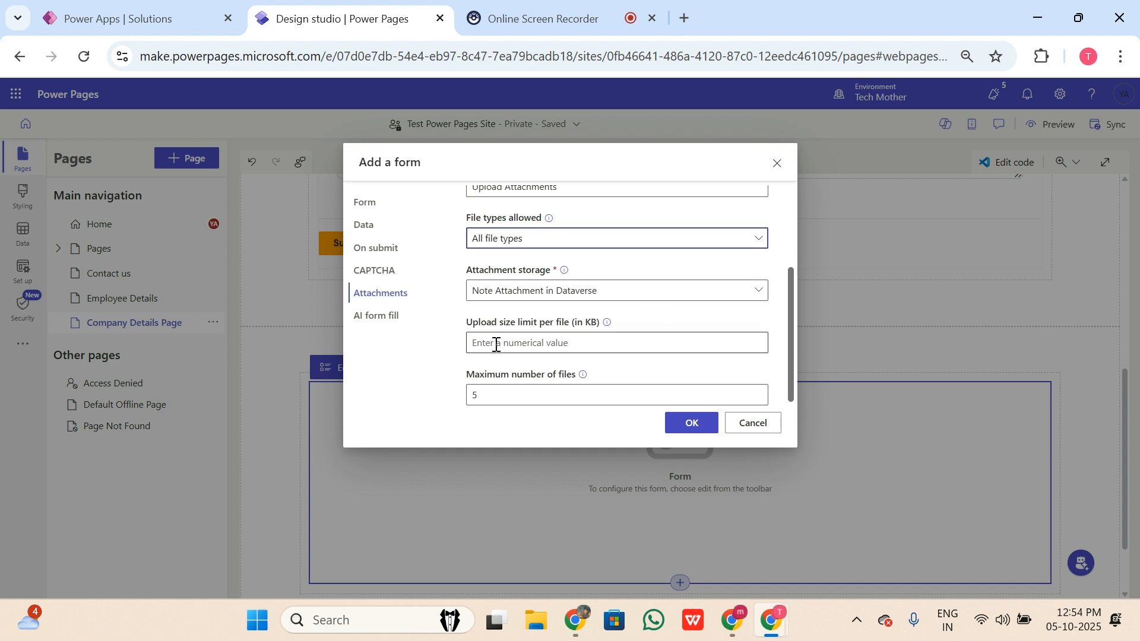
left_click(523, 338)
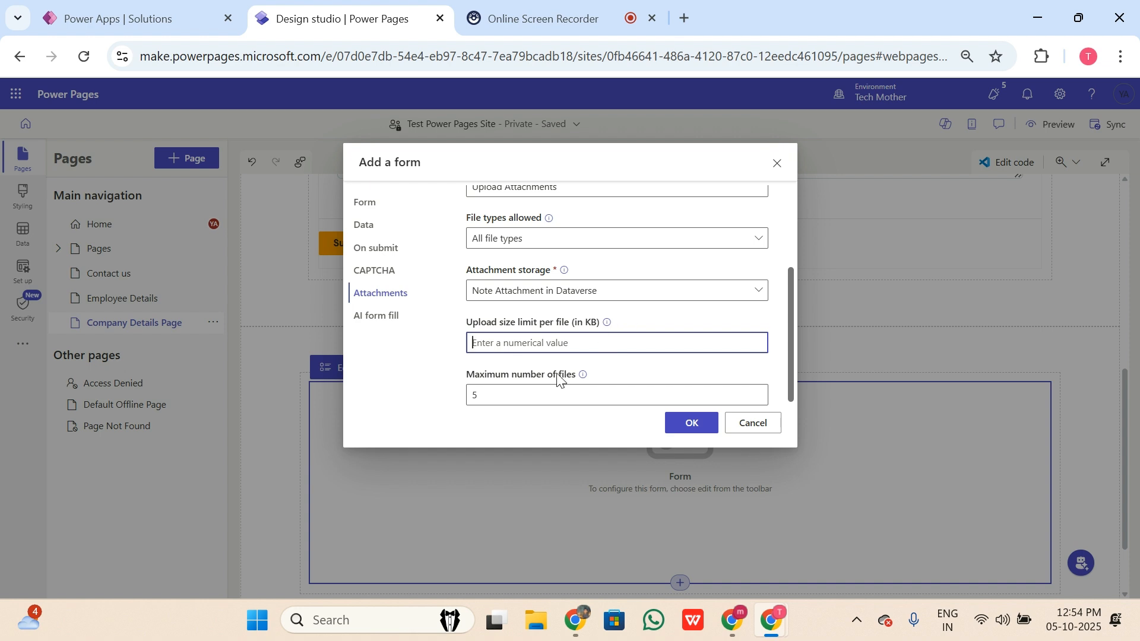
left_click(499, 396)
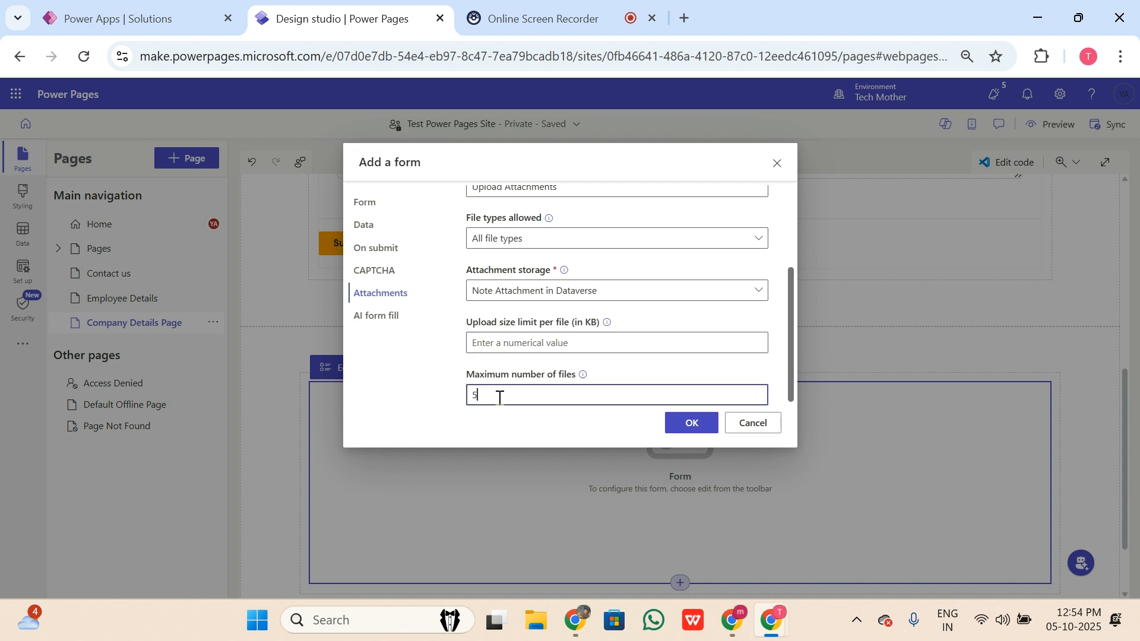
key("BackSpace")
type("10")
left_click(397, 316)
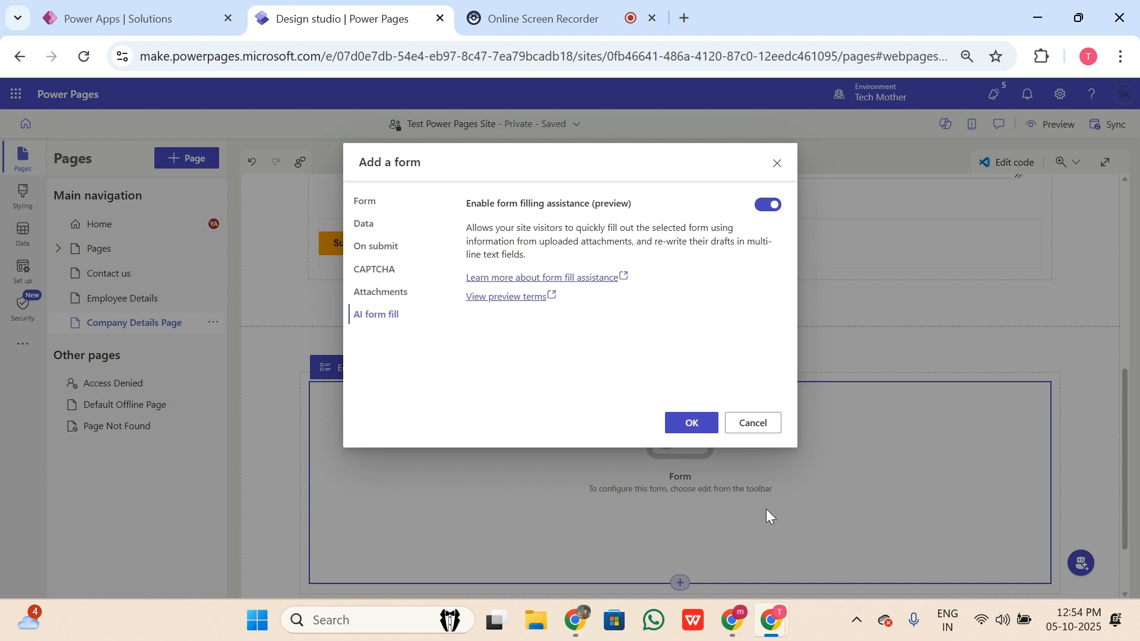
left_click(692, 424)
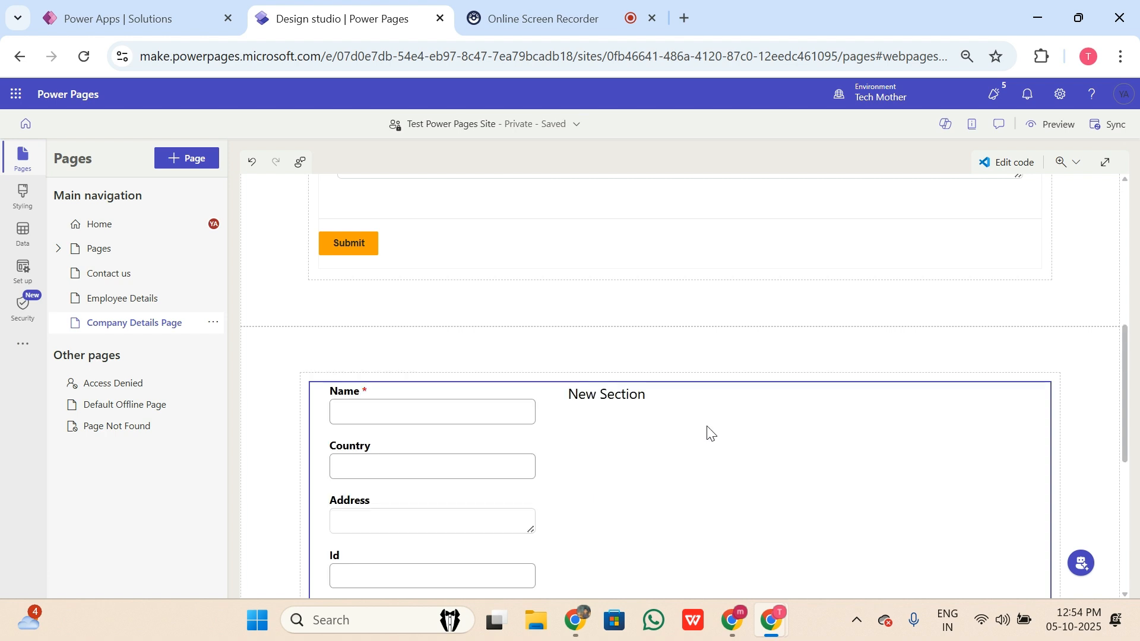
Examine the Company Details Form on the page, from its fields and attachment upload to the CAPTCHA and submit area
scroll(707, 430, "down", 3)
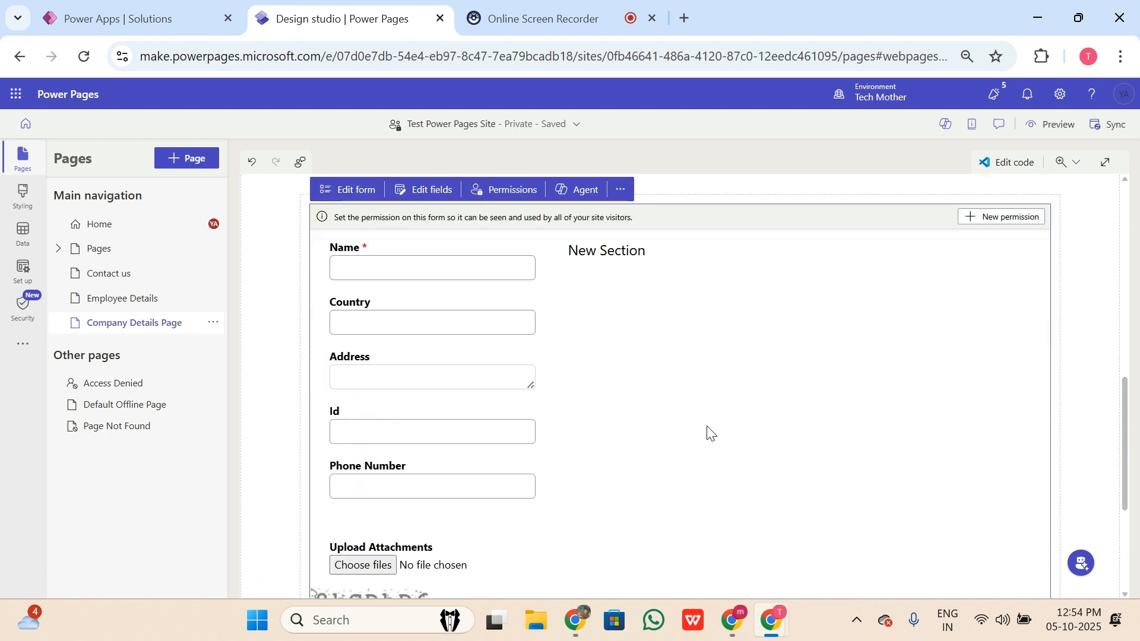
scroll(626, 358, "down", 4)
scroll(626, 358, "up", 6)
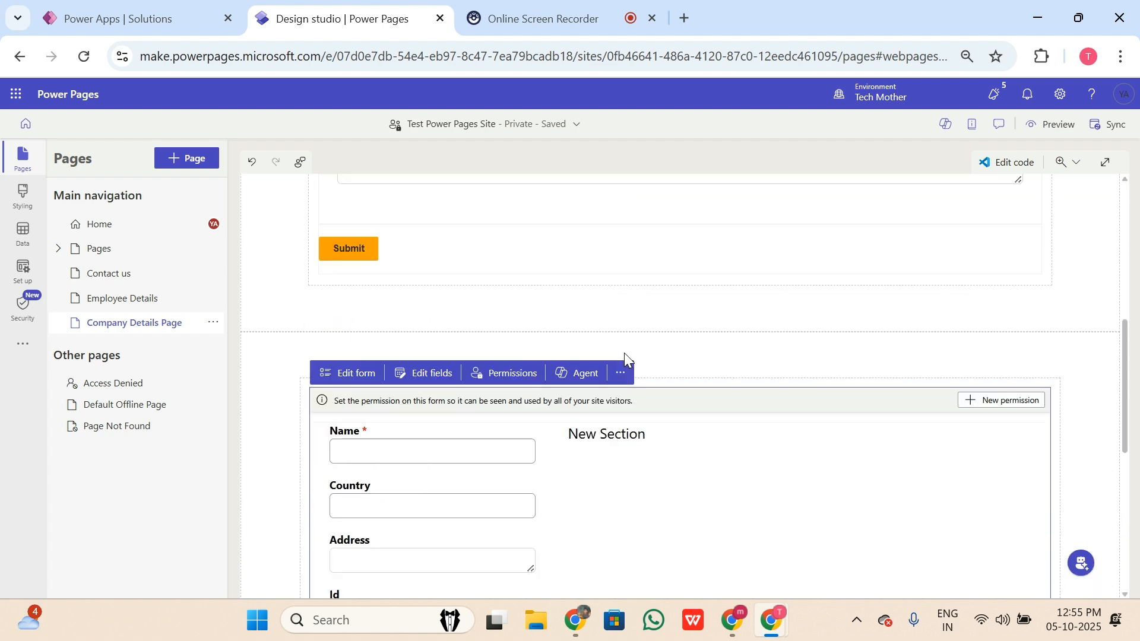
scroll(627, 359, "down", 7)
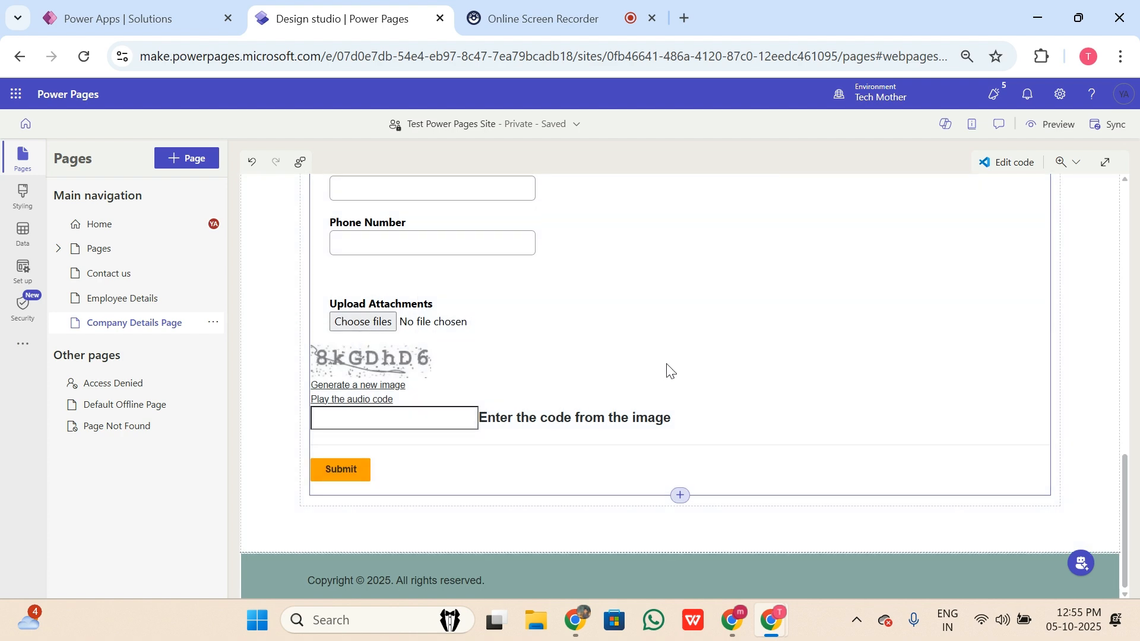
scroll(582, 413, "up", 4)
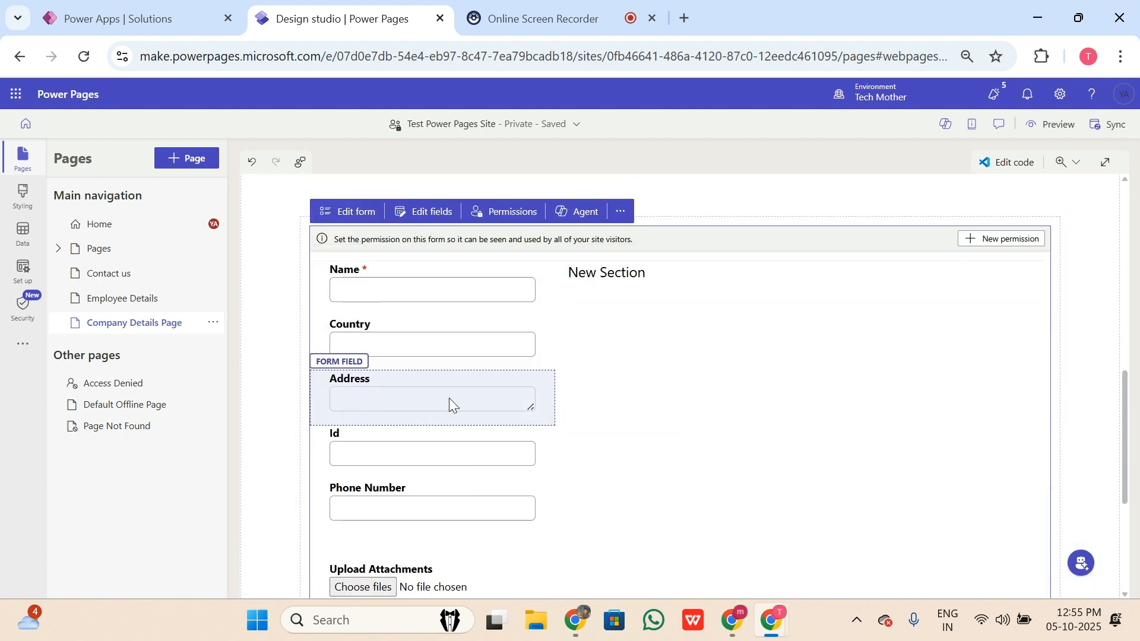
scroll(508, 433, "down", 2)
scroll(509, 434, "down", 1)
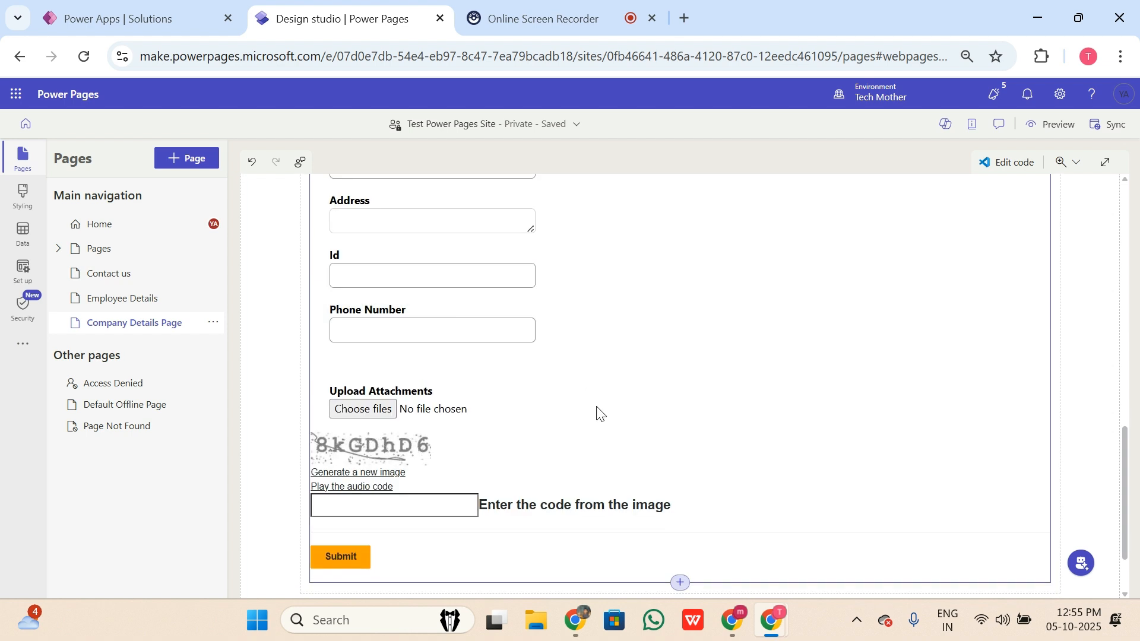
scroll(598, 412, "down", 2)
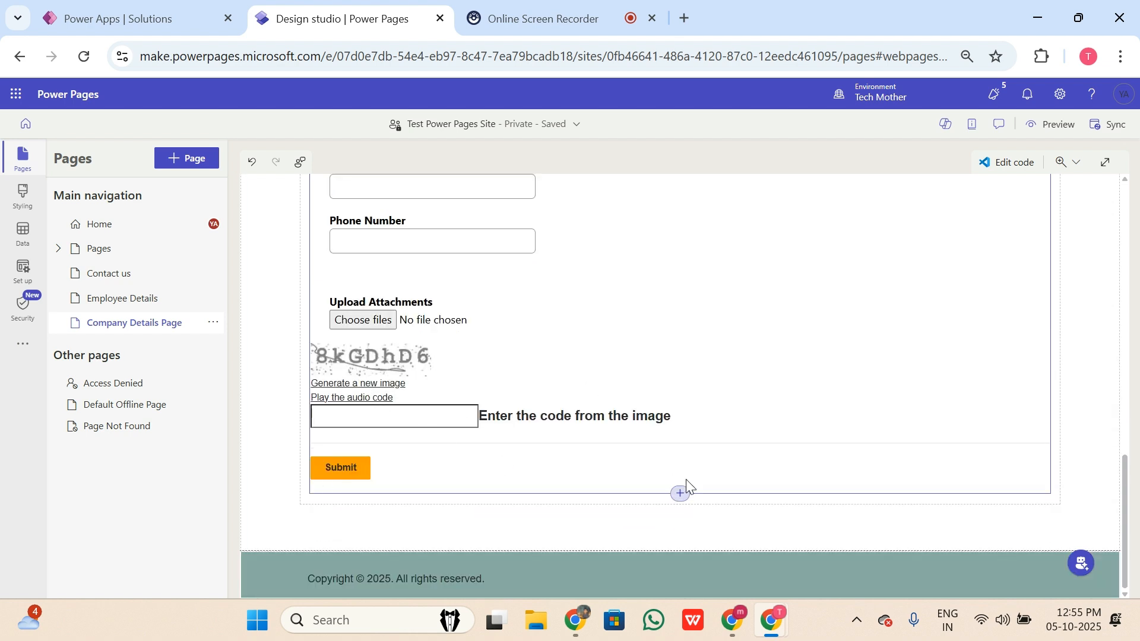
scroll(614, 451, "up", 5)
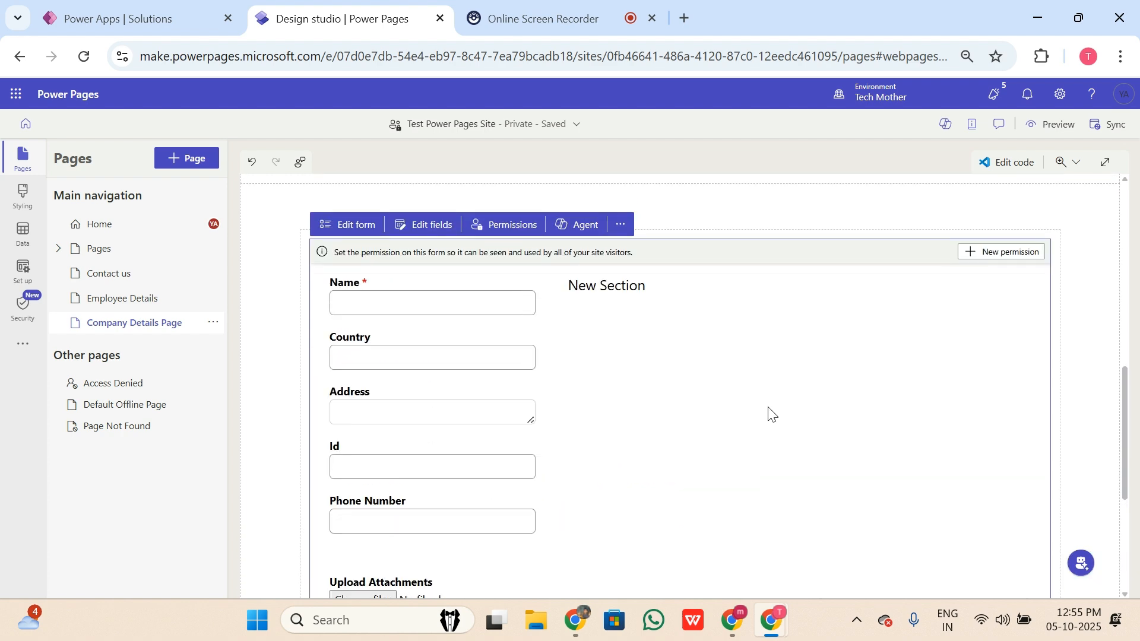
scroll(855, 498, "up", 3)
scroll(867, 490, "down", 2)
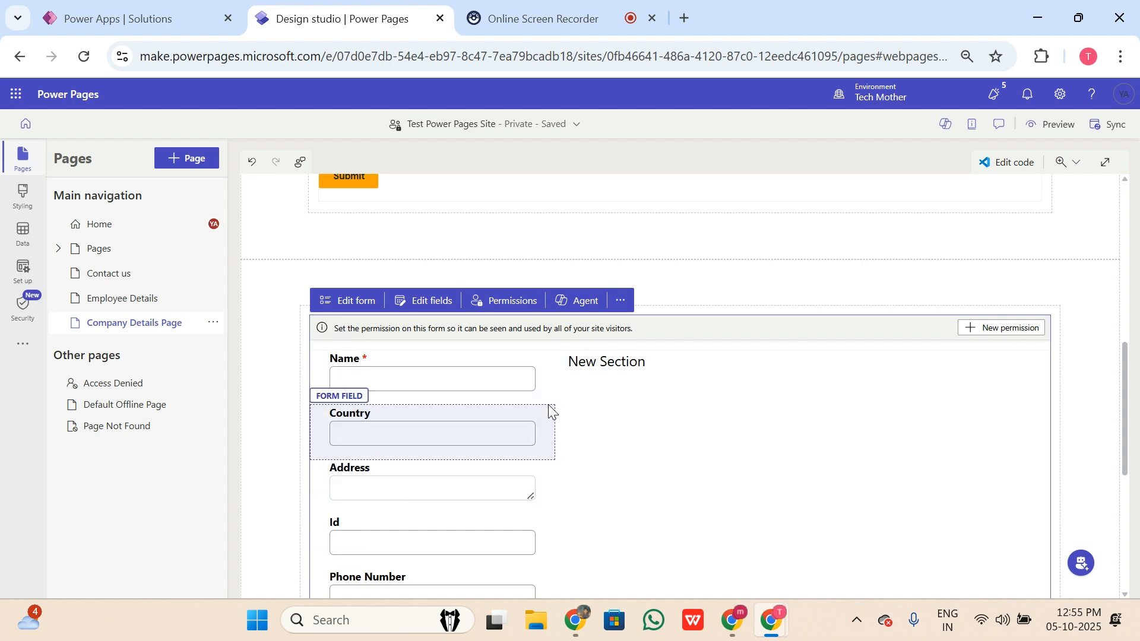
scroll(781, 385, "down", 2)
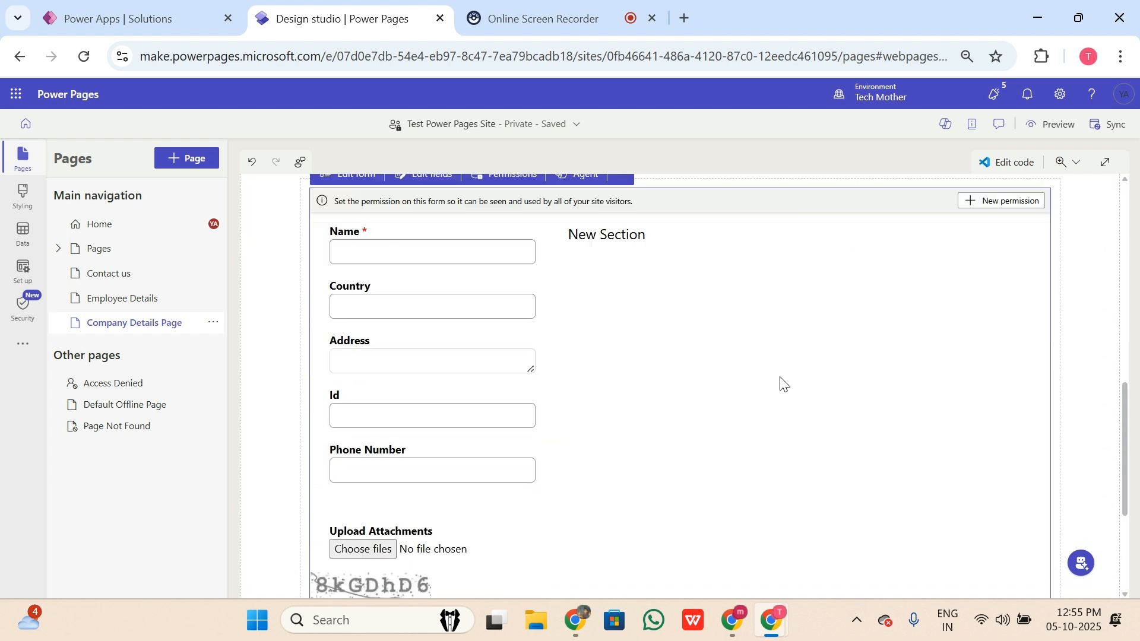
scroll(641, 382, "down", 4)
scroll(936, 369, "up", 4)
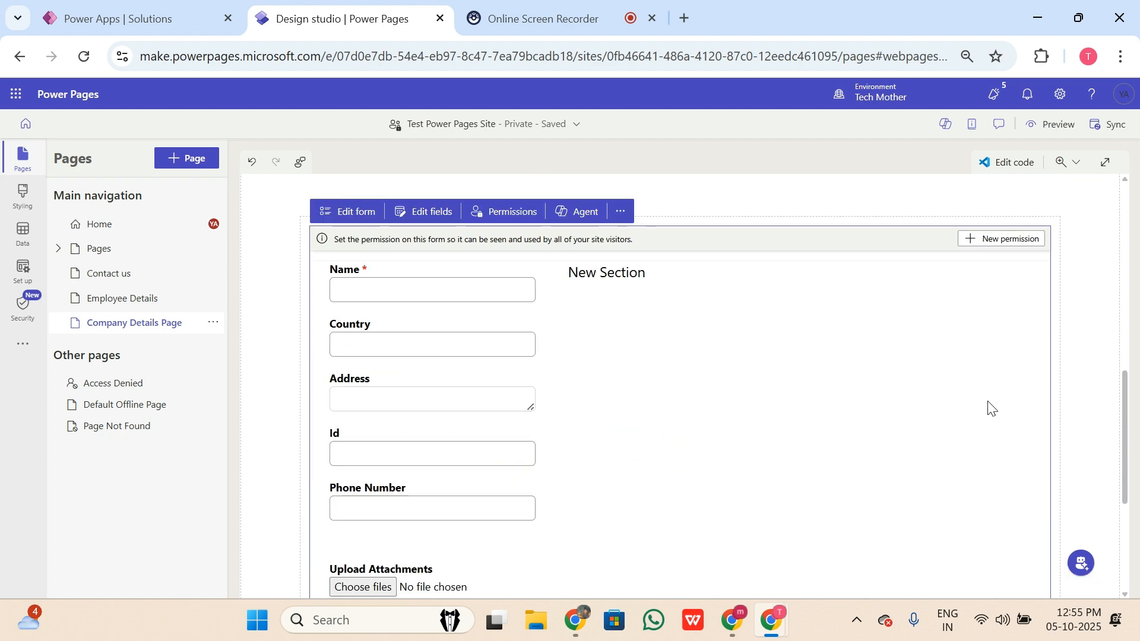
scroll(989, 407, "up", 4)
scroll(982, 415, "down", 7)
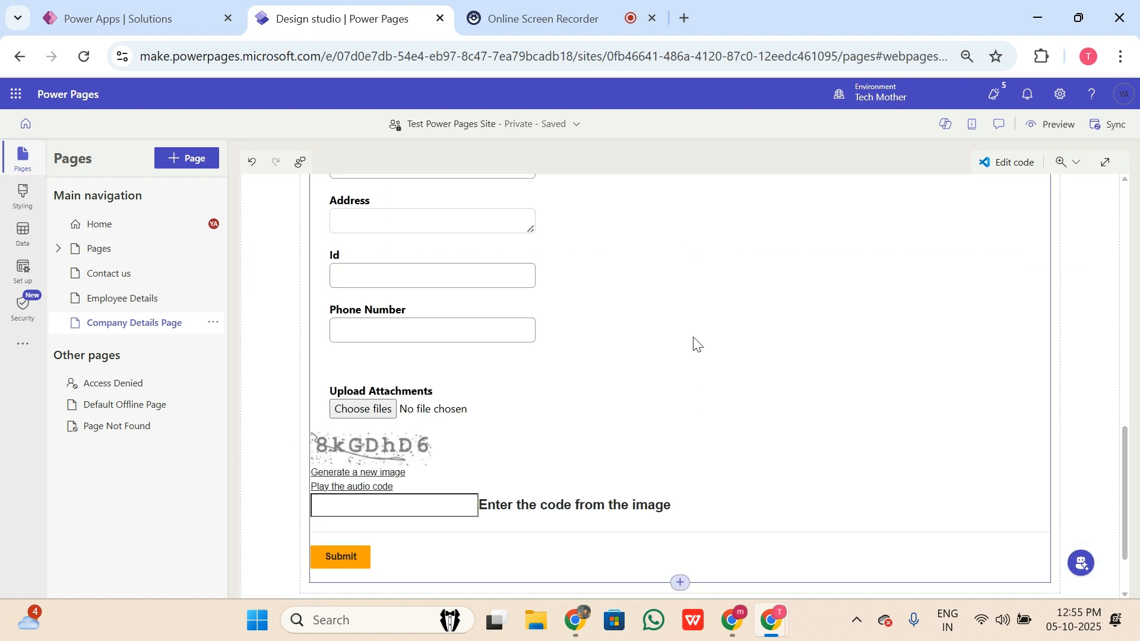